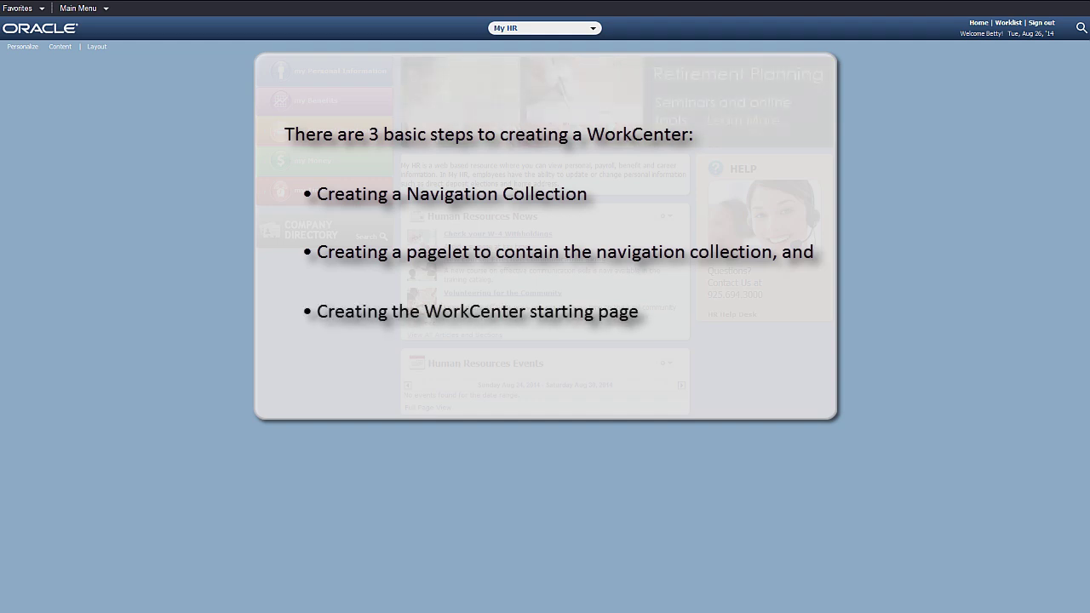
Go to PeopleTools > Portal > Portal Utilities > Navigation Collections.
left_click(78, 7)
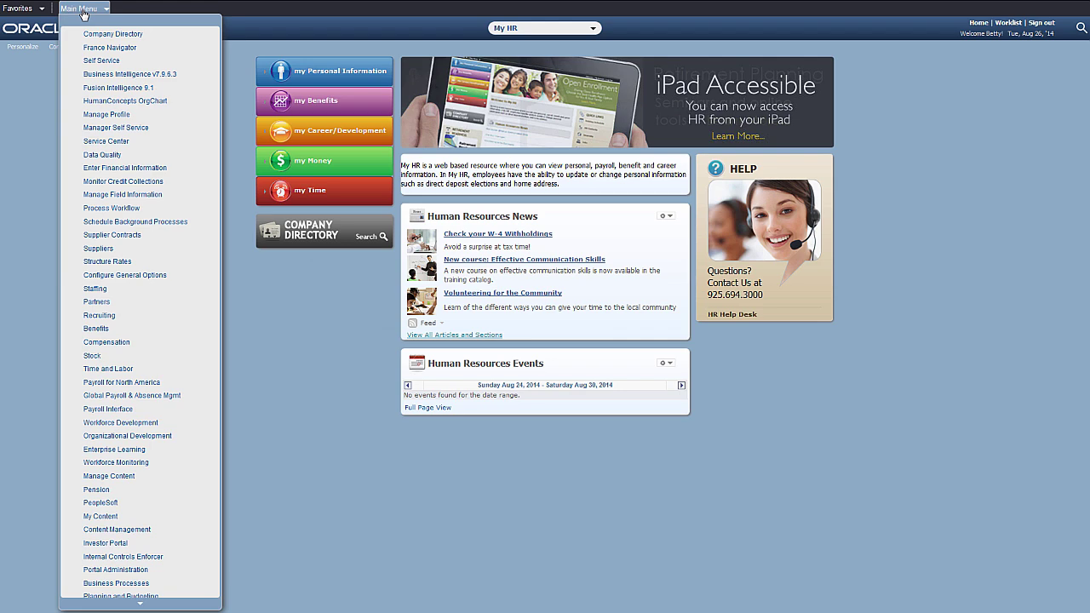
mouse_move(140, 606)
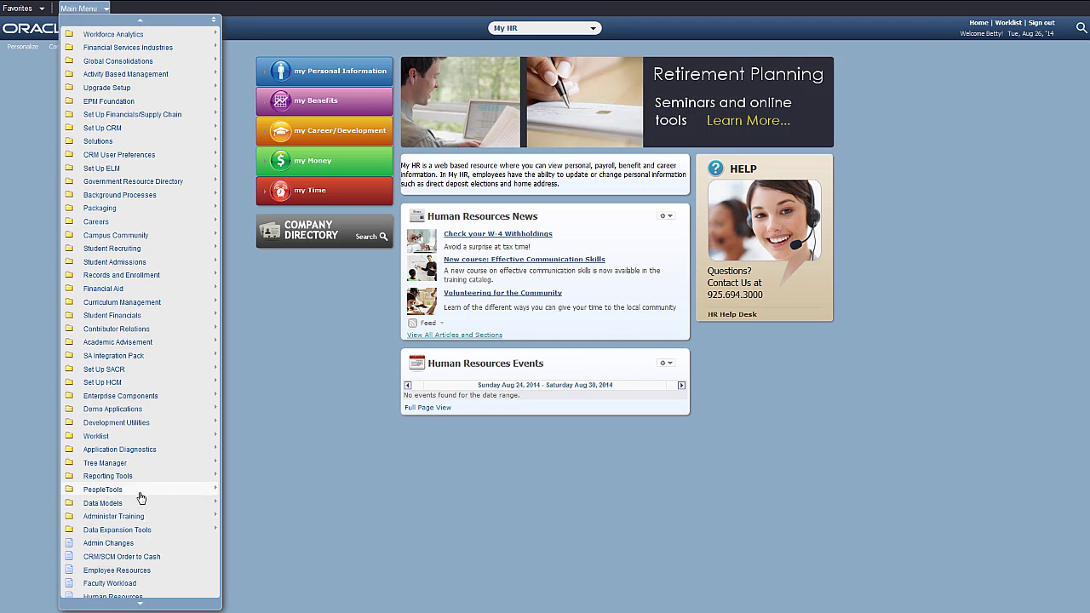
mouse_move(110, 489)
mouse_move(213, 568)
mouse_move(392, 325)
mouse_move(409, 397)
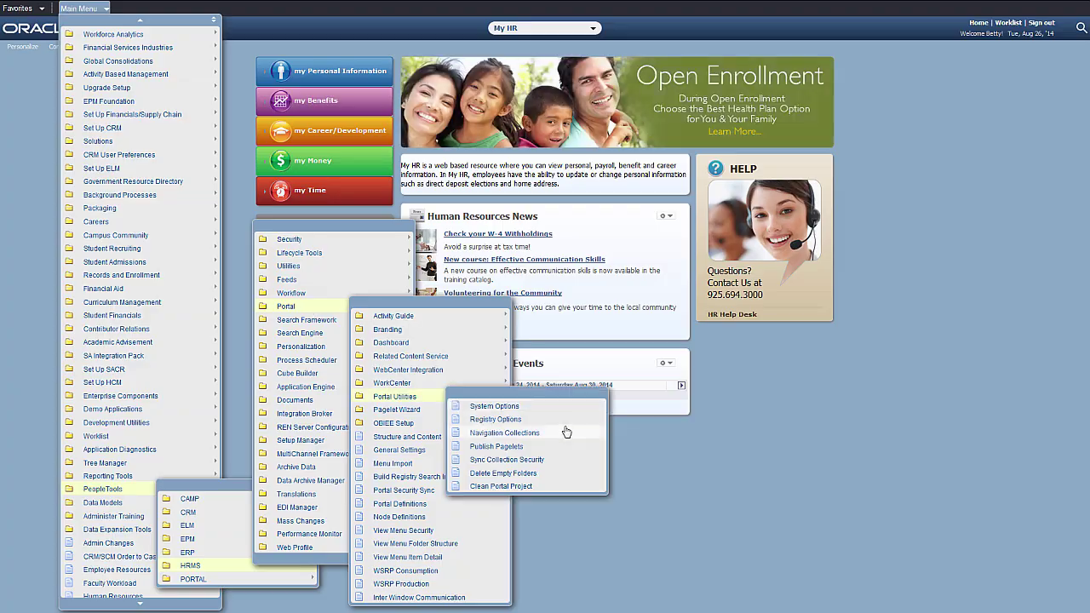
left_click(557, 436)
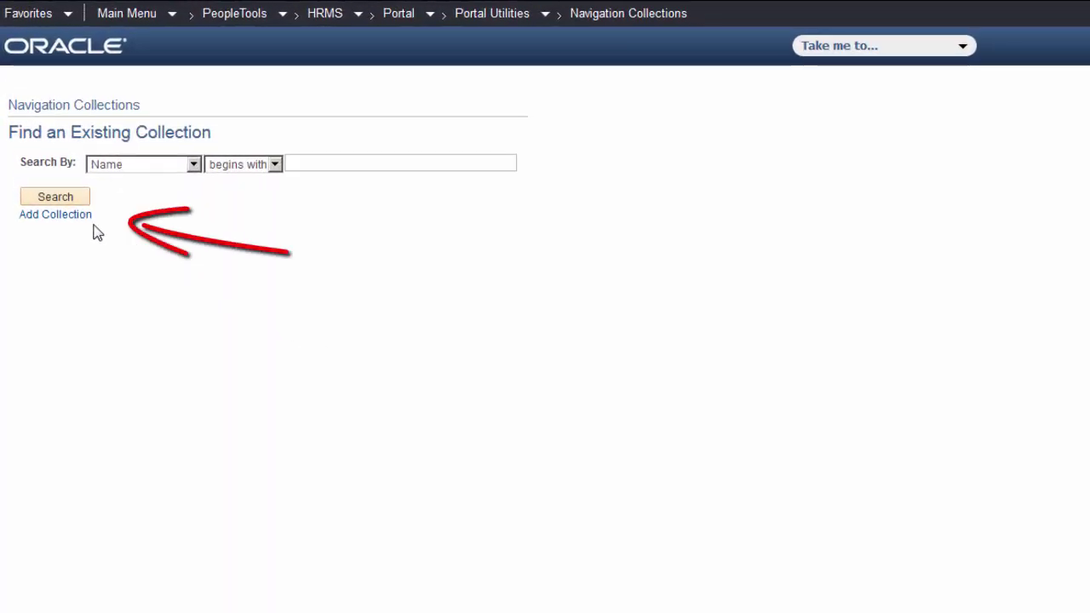
Create and save a new navigation collection named 'My Personal Information'.
left_click(81, 225)
type("M")
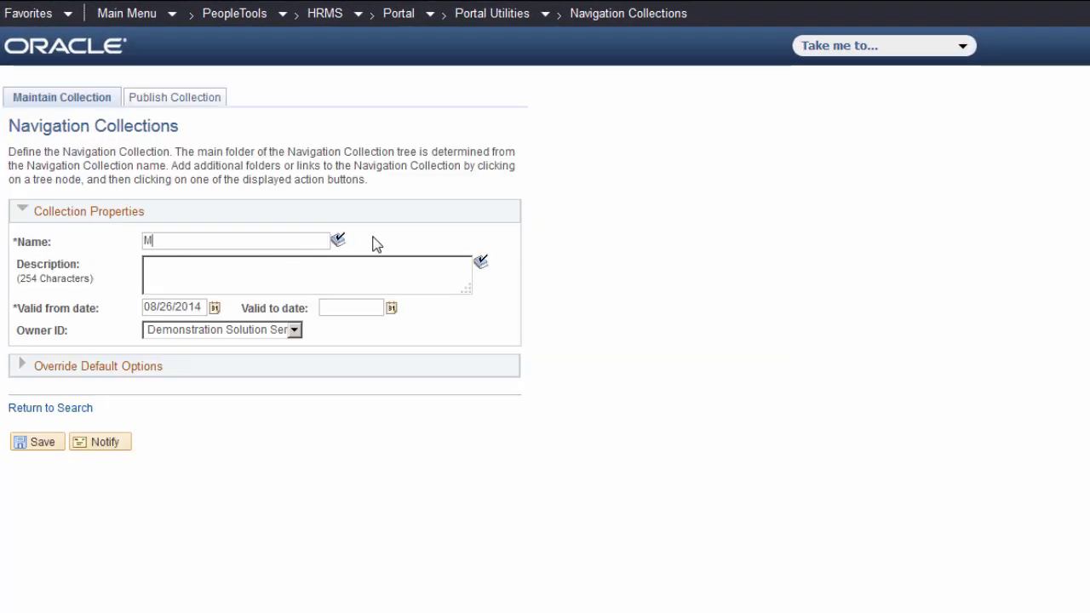
type("y Personal Information")
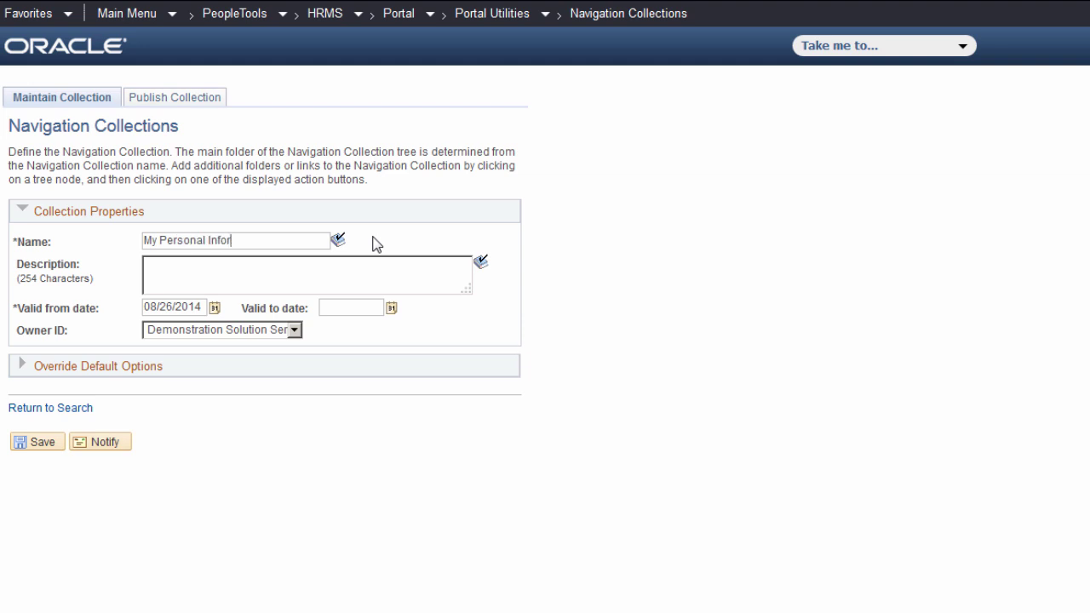
left_click(49, 448)
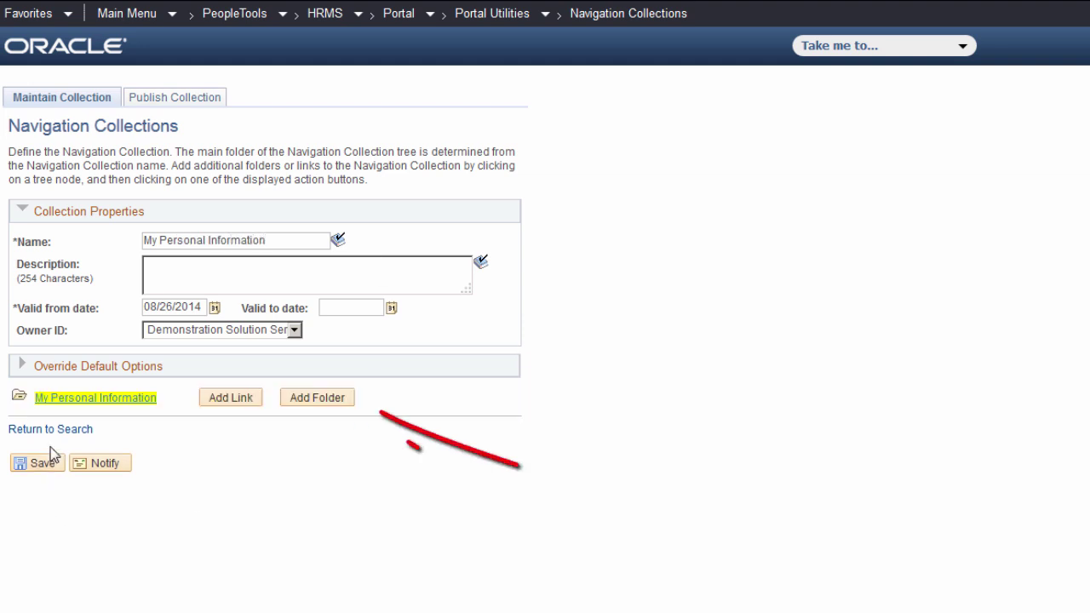
Add a folder labelled 'Personal Information Summary' to the collection.
left_click(312, 398)
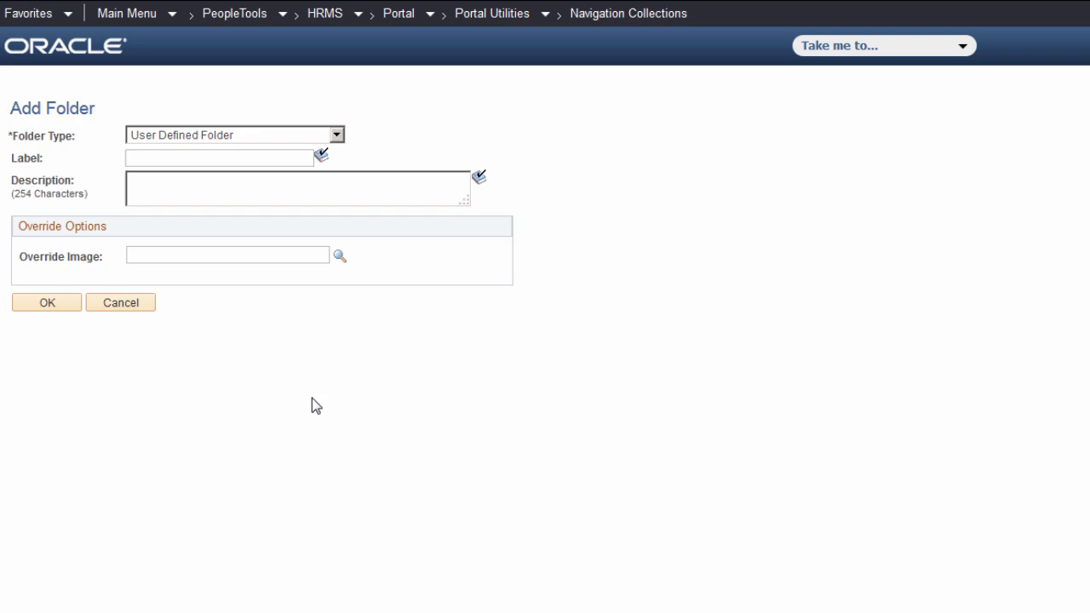
left_click(175, 161)
type("Persona")
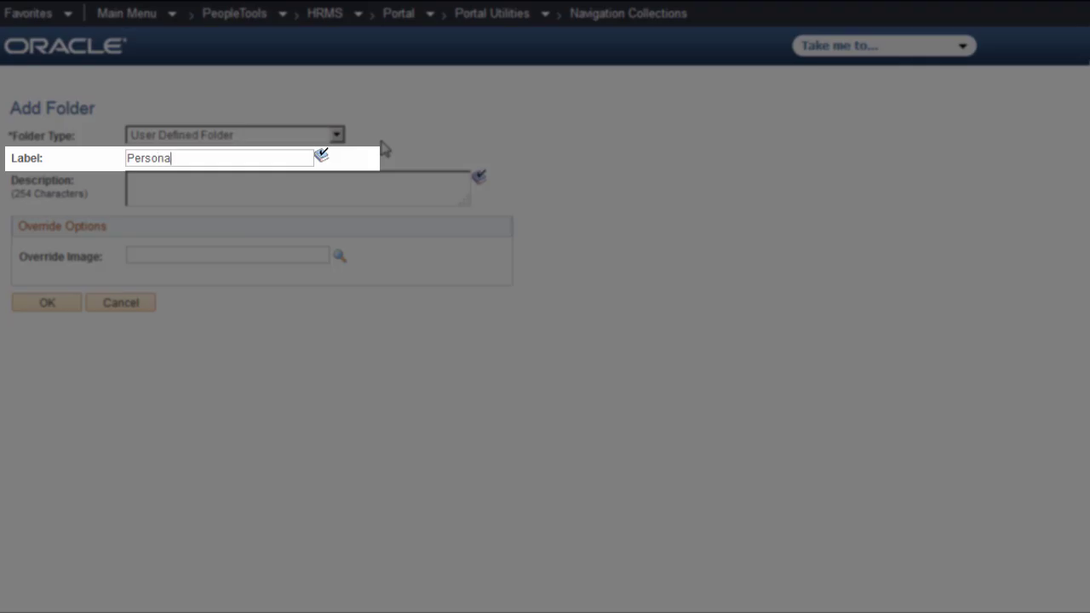
type("l Information Summary")
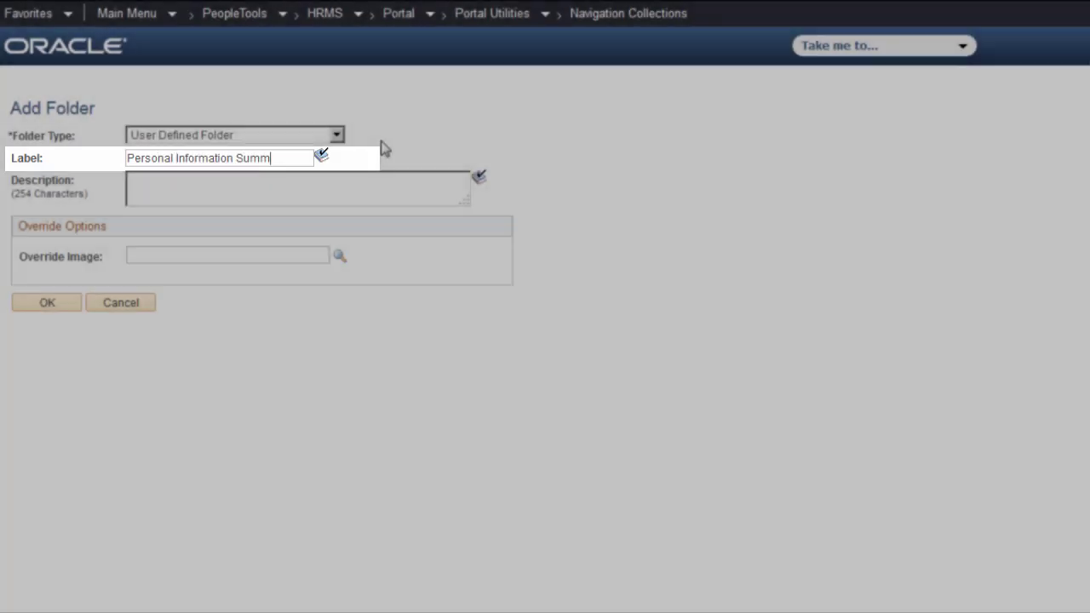
left_click(65, 308)
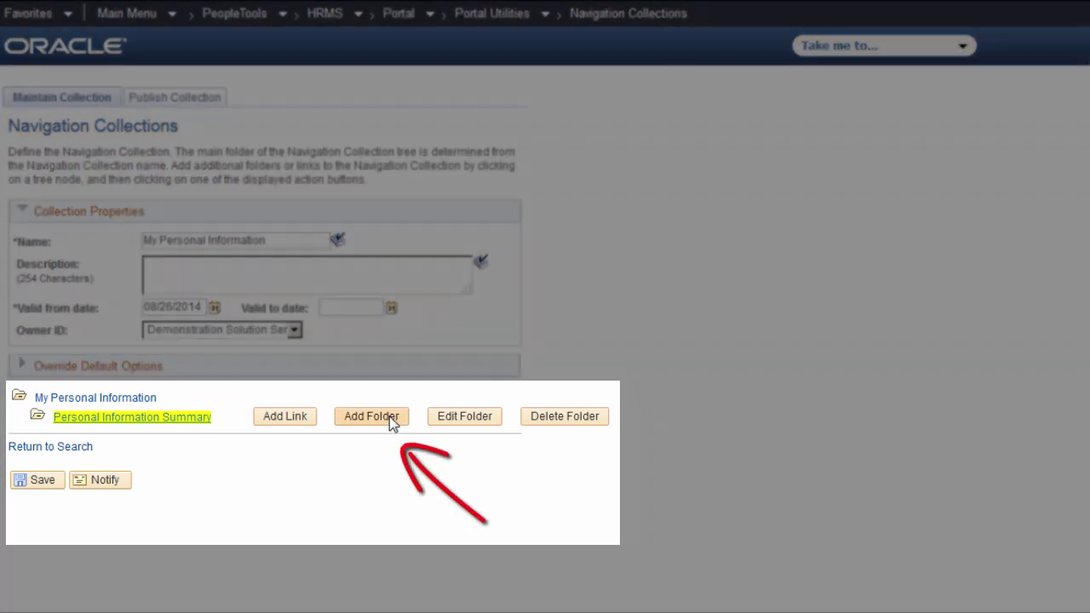
Add subfolders PersonalInfo1 and PersonalInfo2 under Personal Information Summary.
left_click(390, 416)
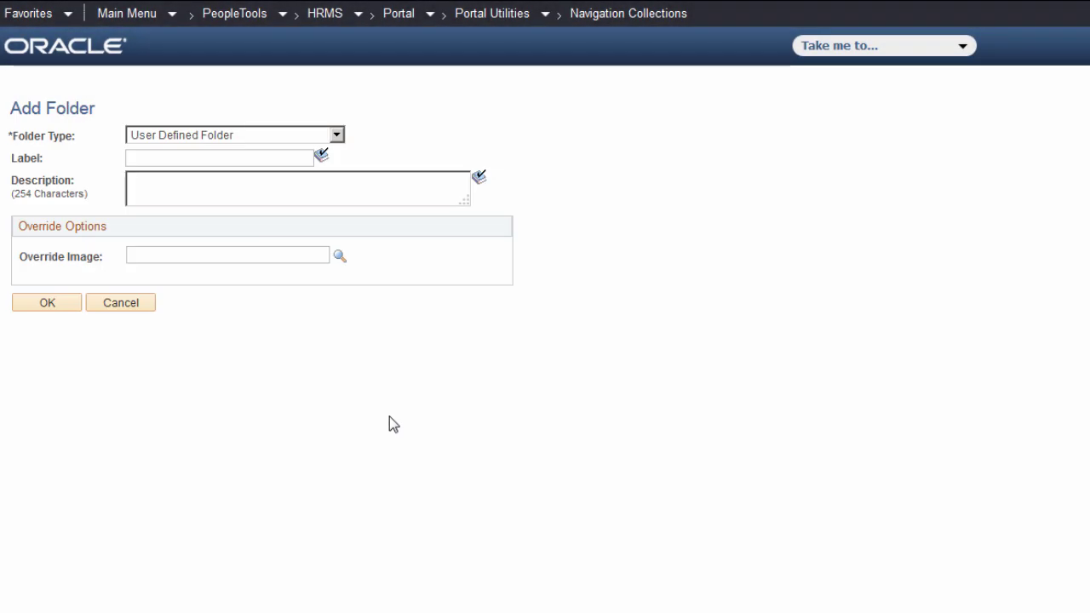
left_click(202, 155)
type("PersonalInfo1")
left_click(67, 304)
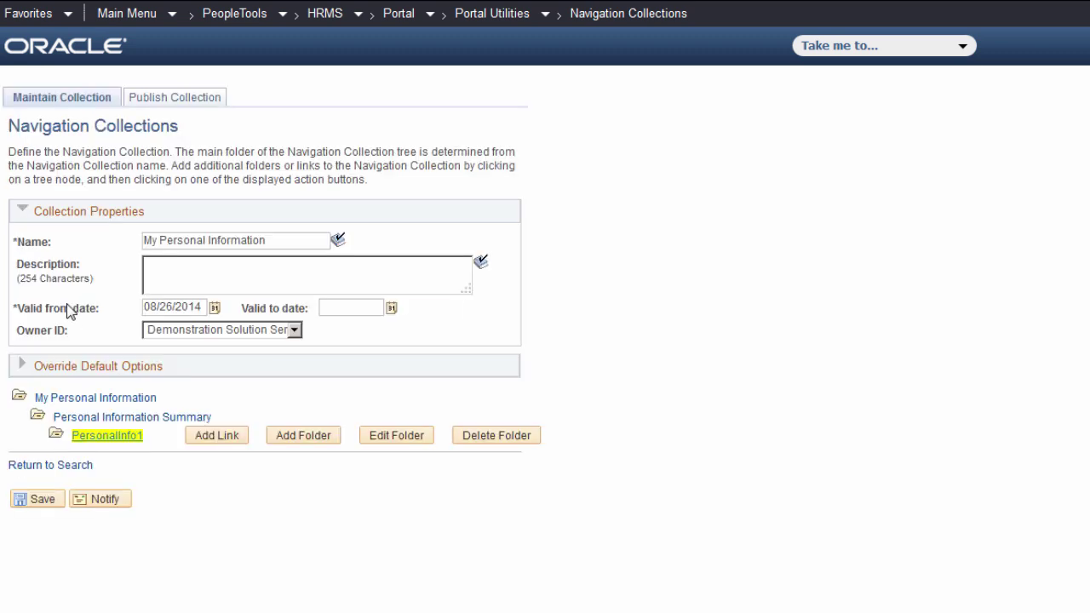
left_click(158, 418)
left_click(388, 417)
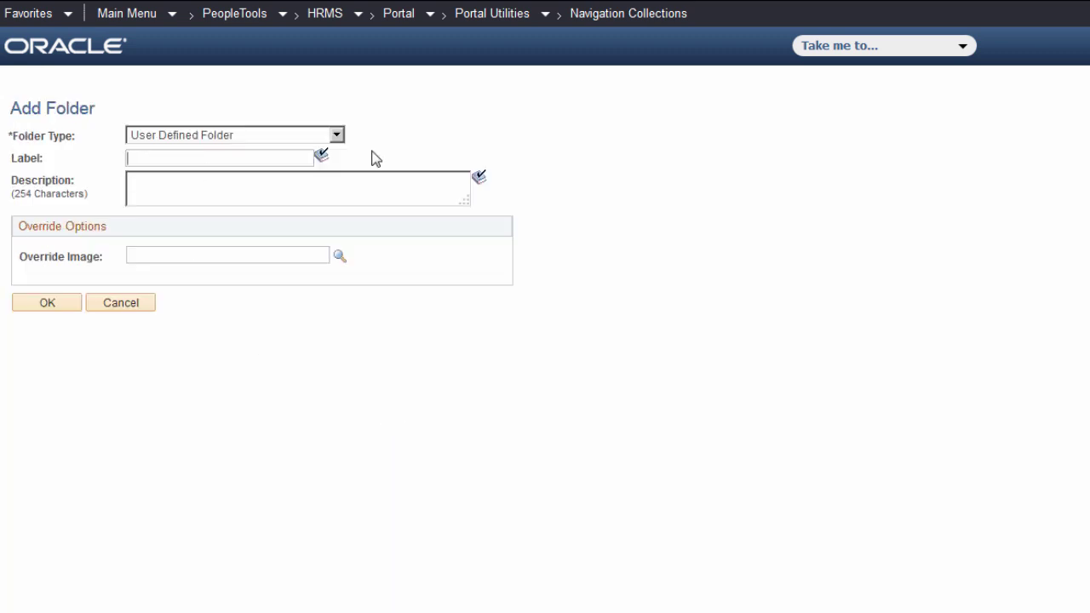
type("PersonalInfo2")
left_click(51, 303)
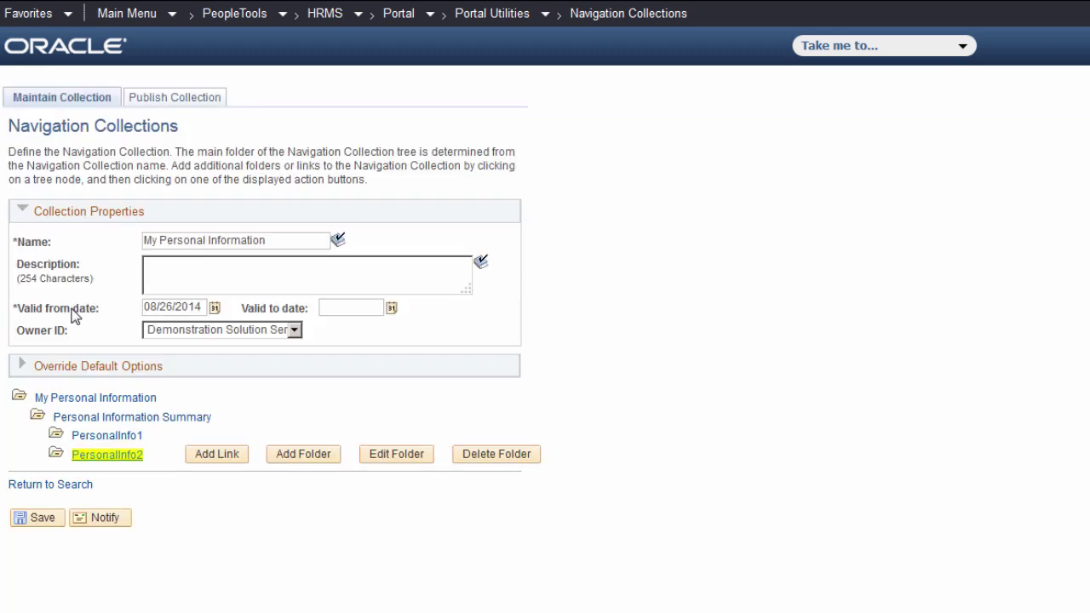
Link Self Service > Personal Information > Home and Mailing Address into PersonalInfo1.
left_click(111, 436)
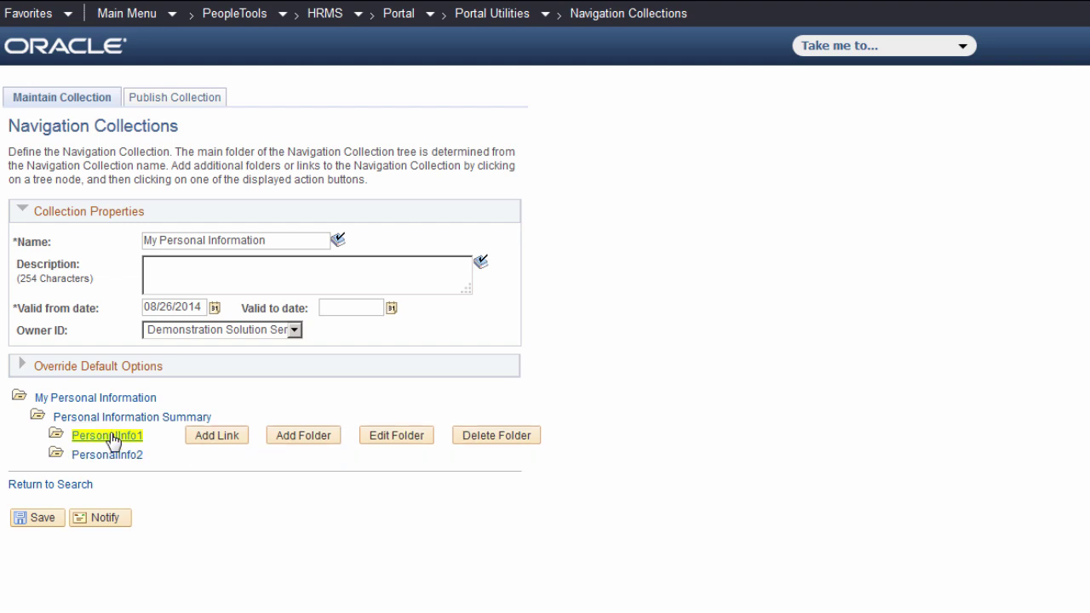
left_click(218, 436)
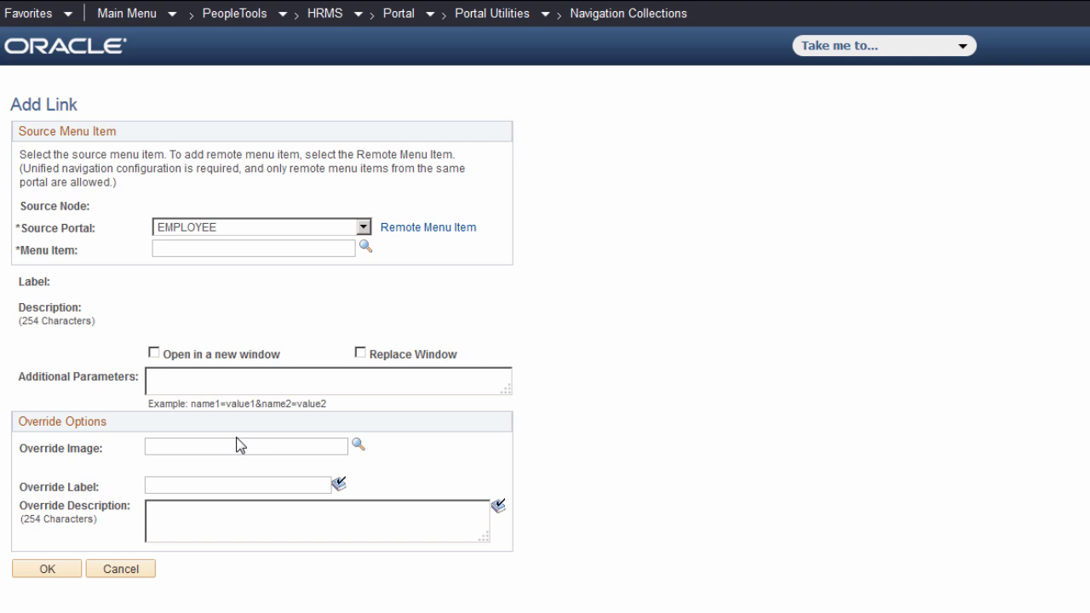
left_click(366, 248)
left_click(49, 361)
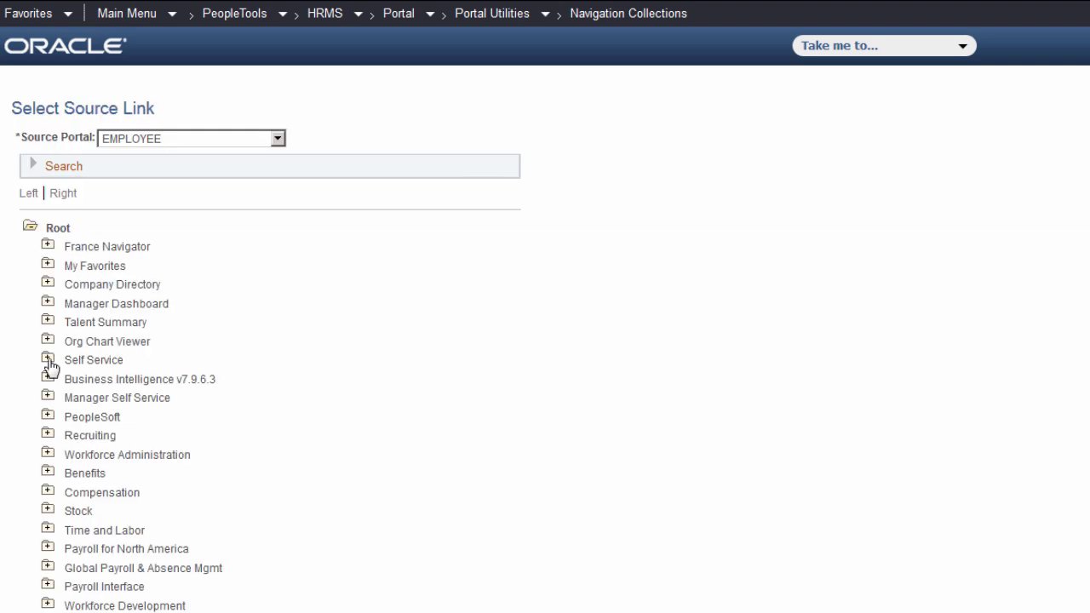
left_click(66, 396)
left_click(134, 458)
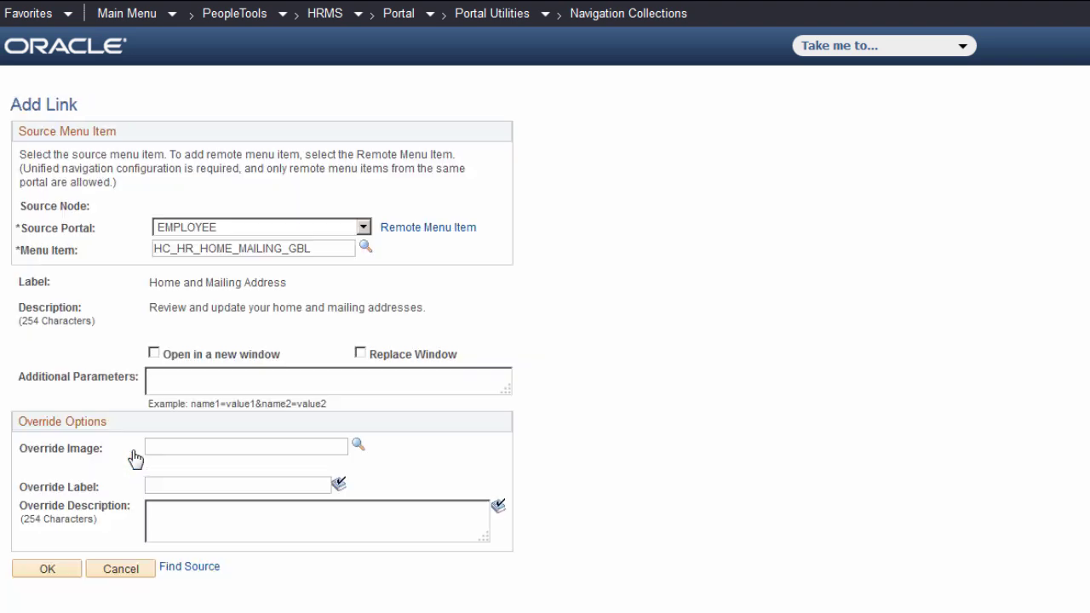
left_click(51, 569)
Link Self Service > Personal Information > Emergency Contacts into PersonalInfo1.
left_click(219, 435)
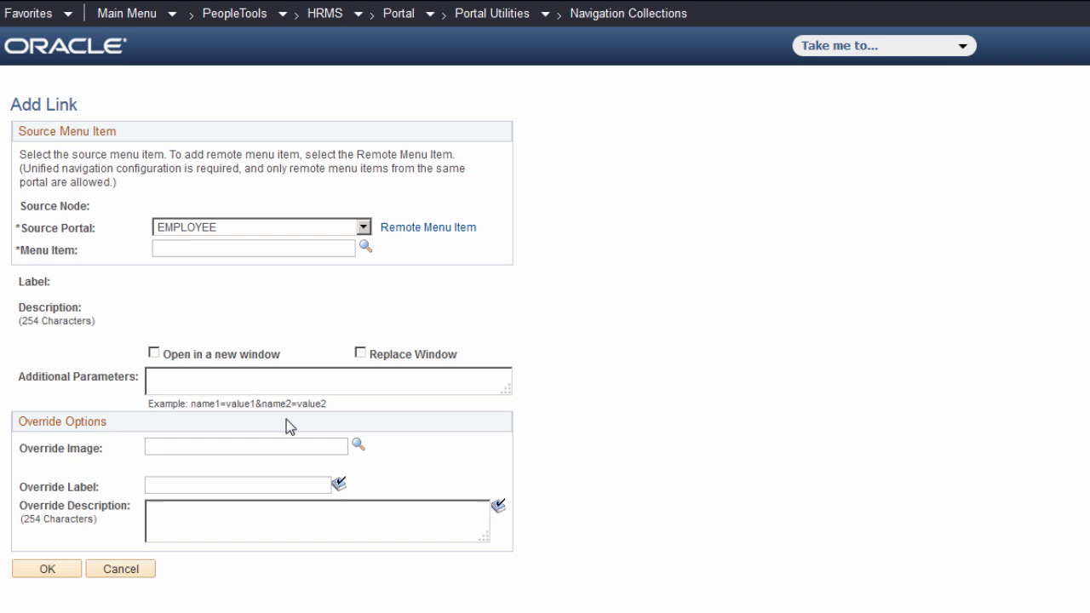
left_click(366, 249)
left_click(49, 361)
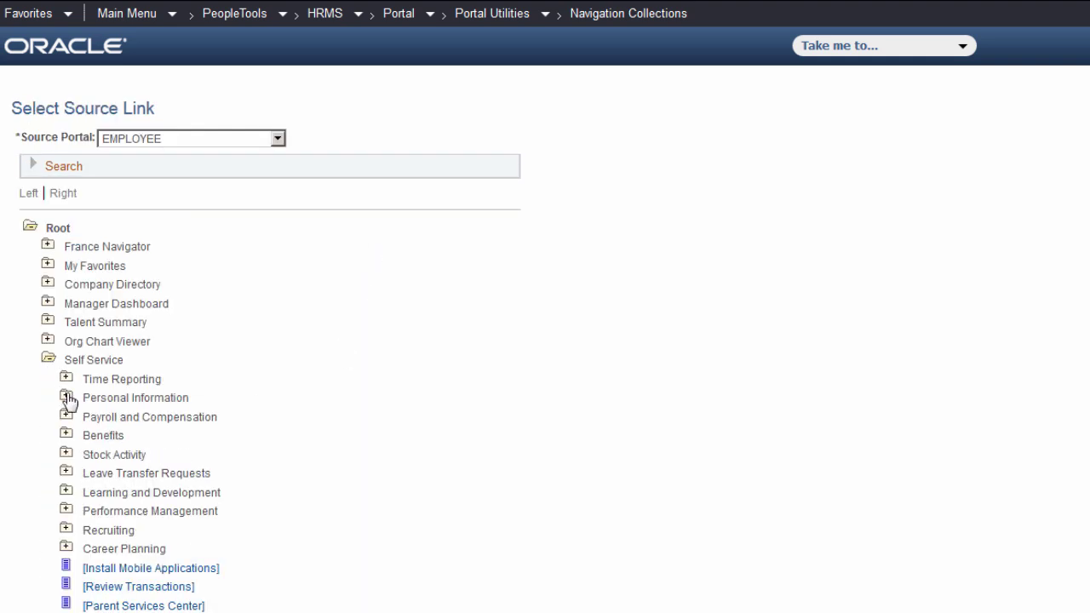
left_click(66, 398)
left_click(187, 531)
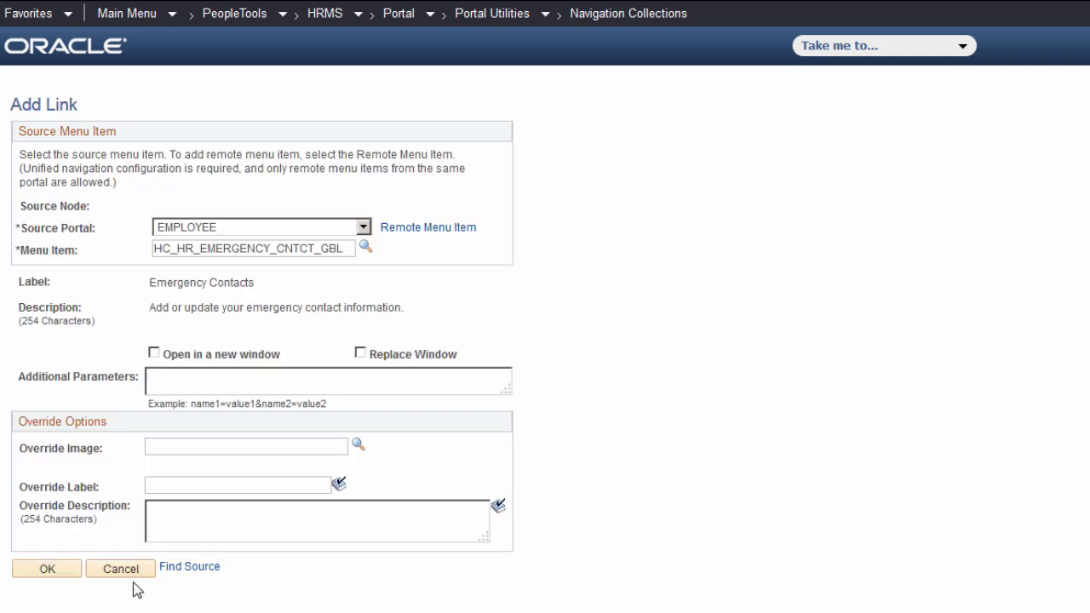
left_click(45, 571)
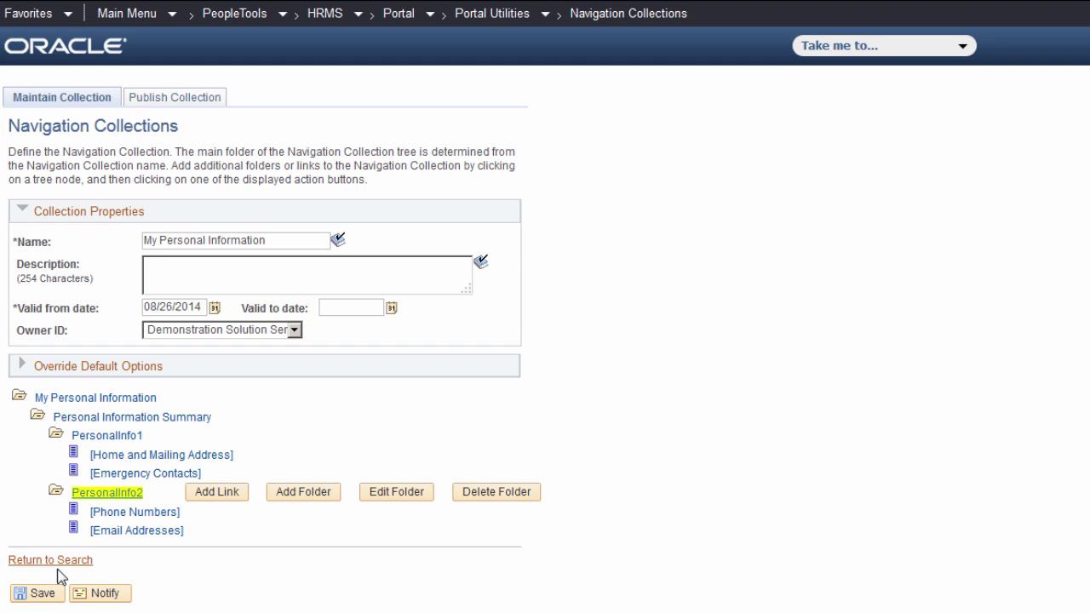
Start a new Pagelet Wizard pagelet MYPERSONAL_INFO titled 'My Personal Information'.
left_click(397, 15)
mouse_move(511, 208)
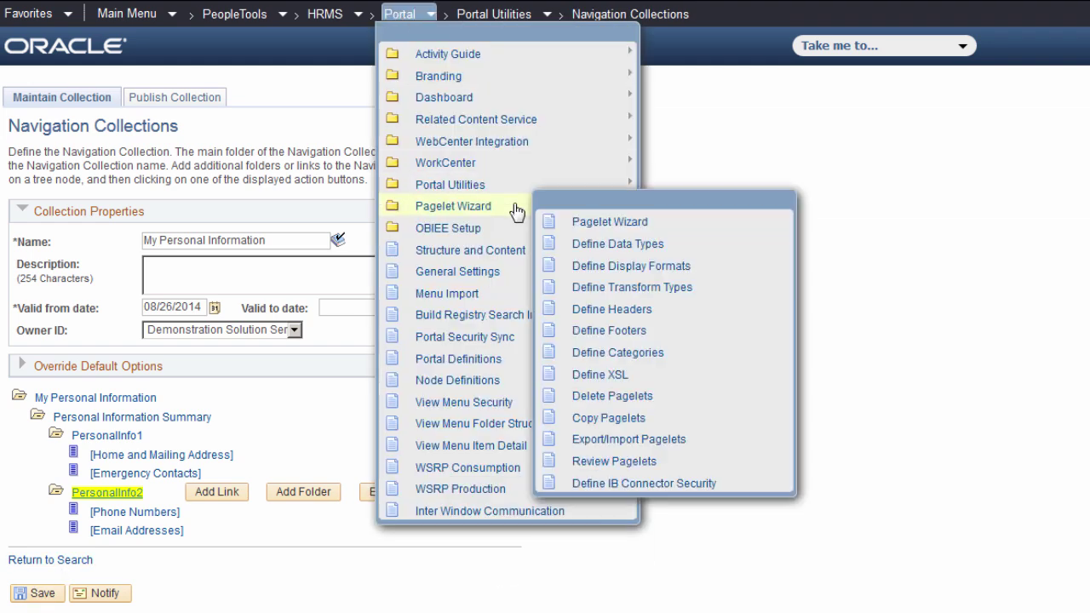
left_click(661, 230)
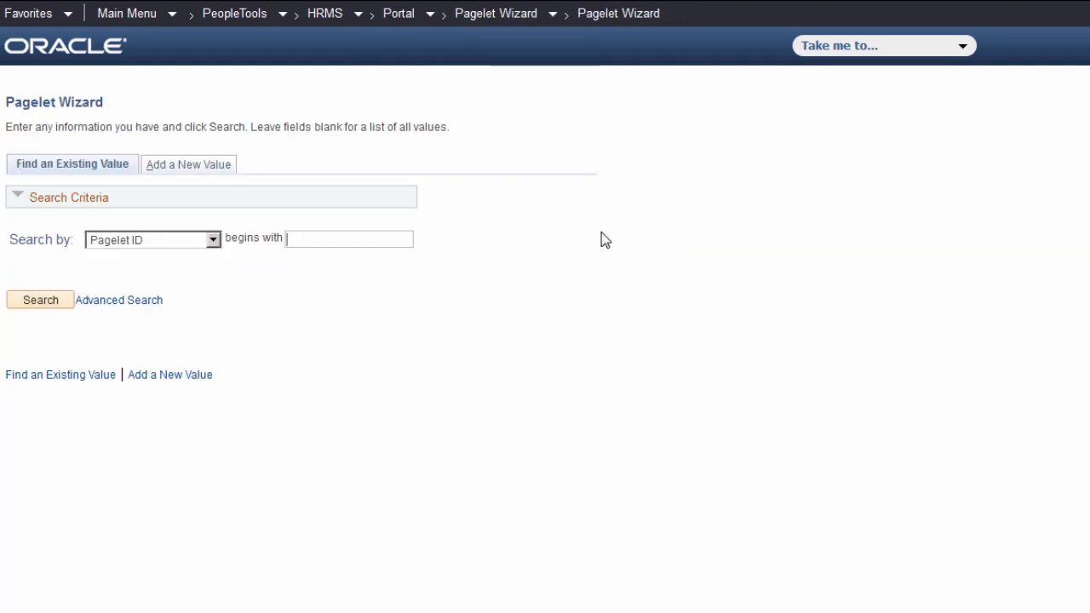
left_click(211, 166)
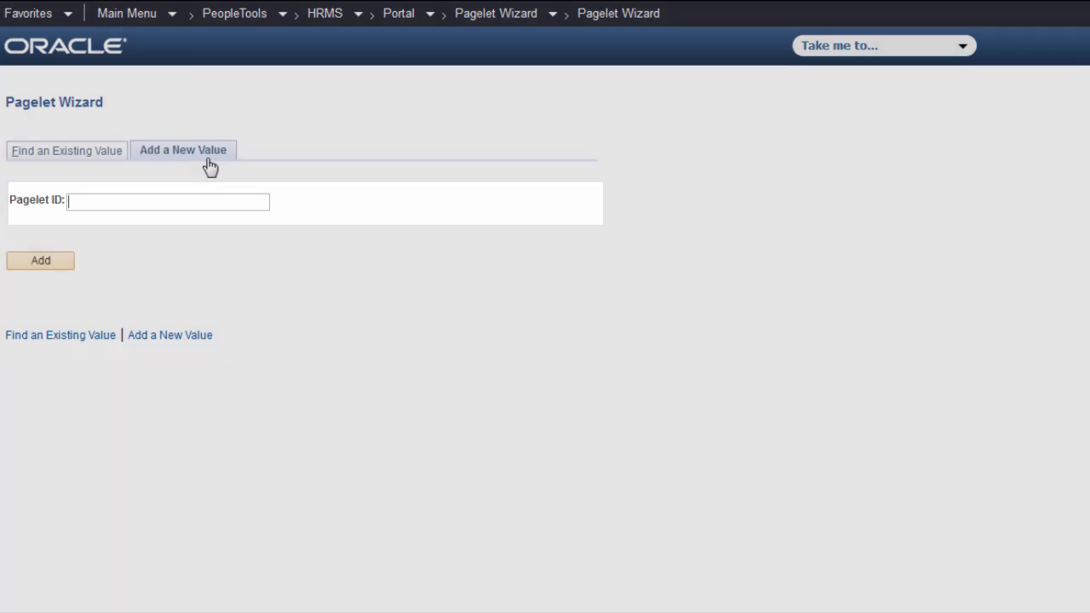
type("MYPERSONAL")
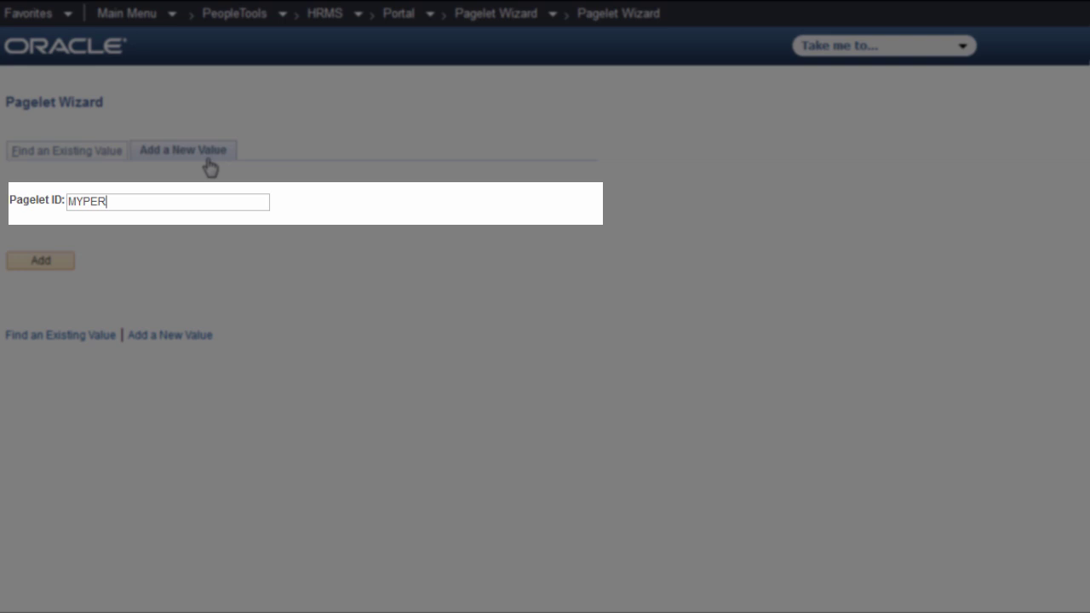
type("_INFO")
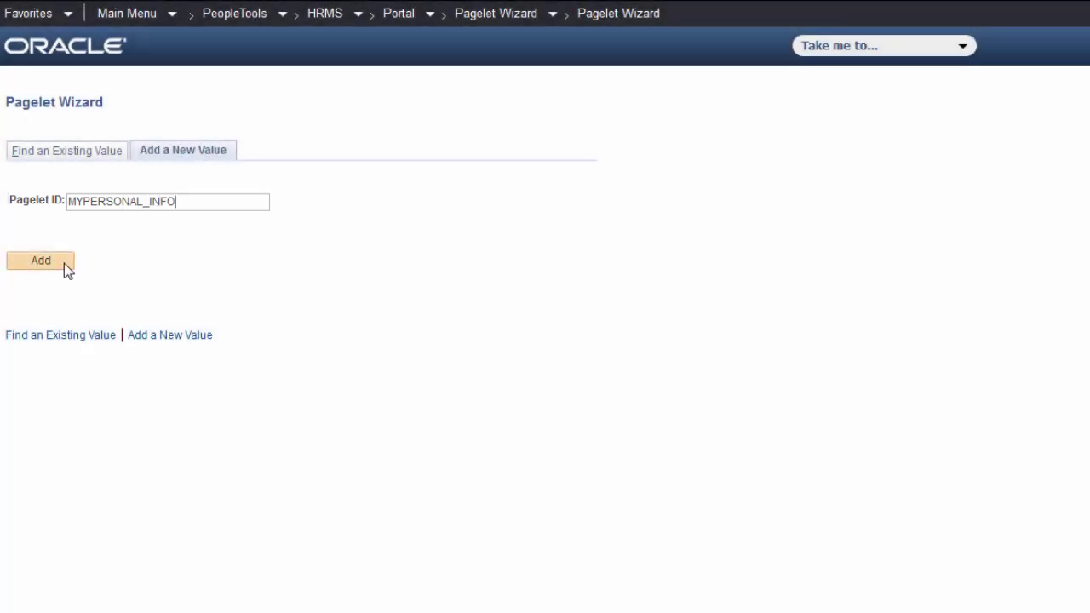
left_click(66, 266)
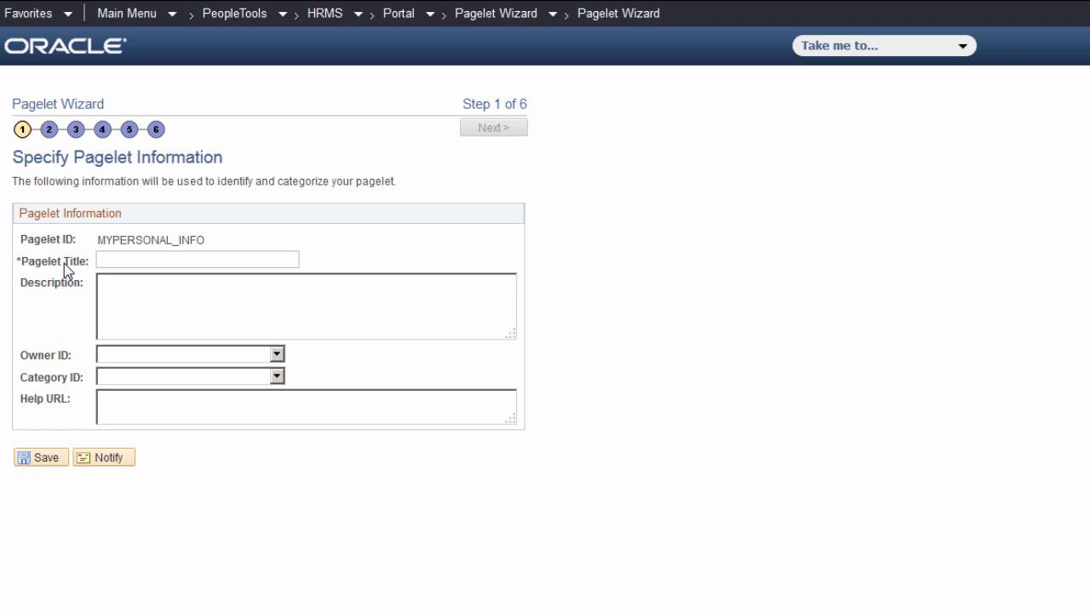
type("My Personal Information")
left_click(515, 129)
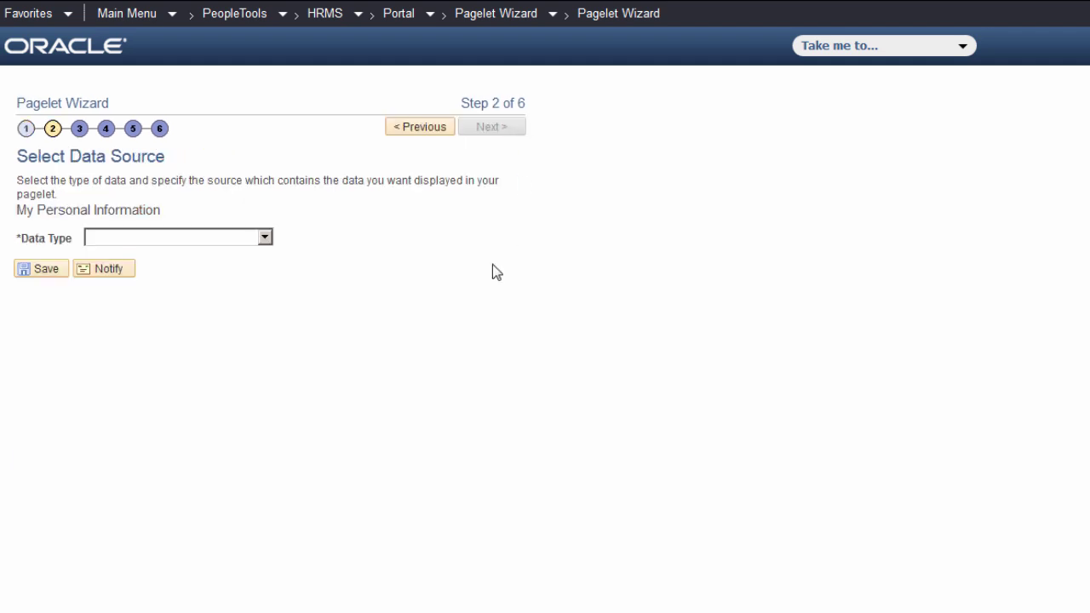
Set the data source to Navigation Collection DSS_MY_PERSONAL_INFORMATION in the EMPLOYEE portal and save.
left_click(265, 239)
left_click(264, 335)
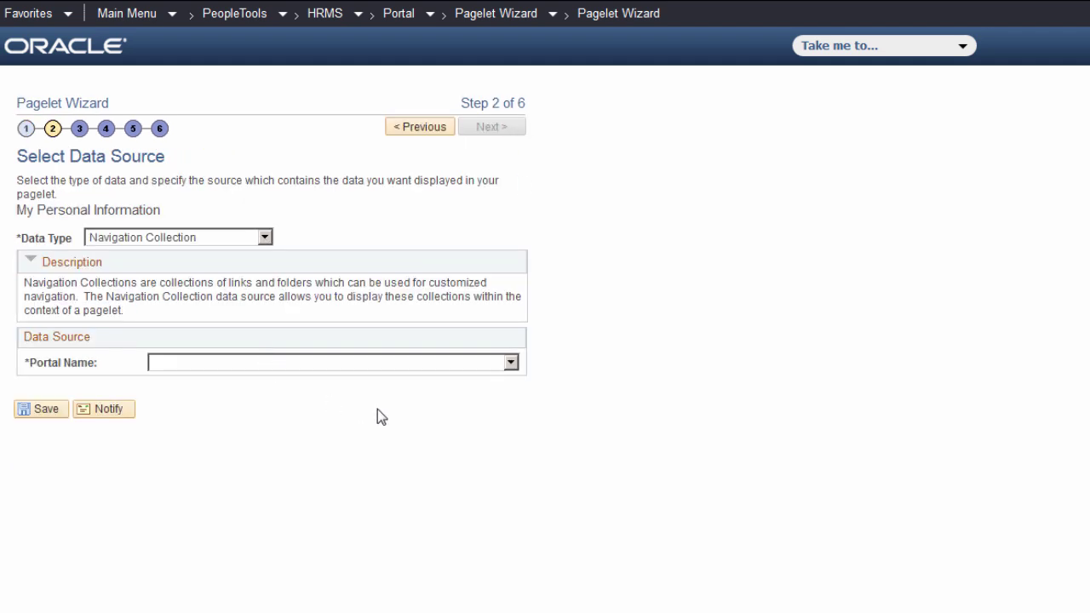
left_click(510, 362)
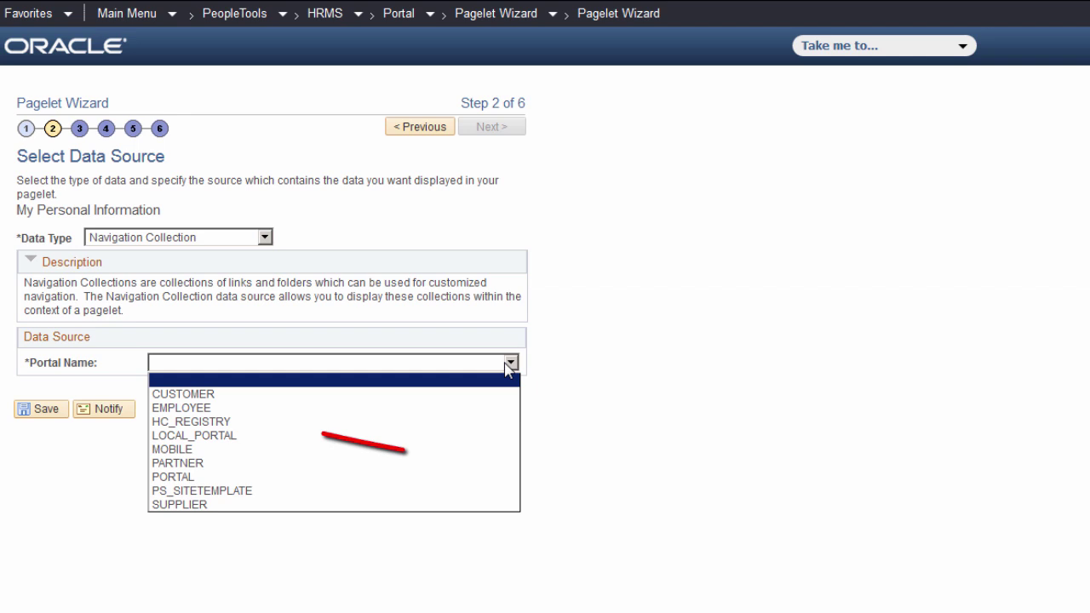
left_click(456, 406)
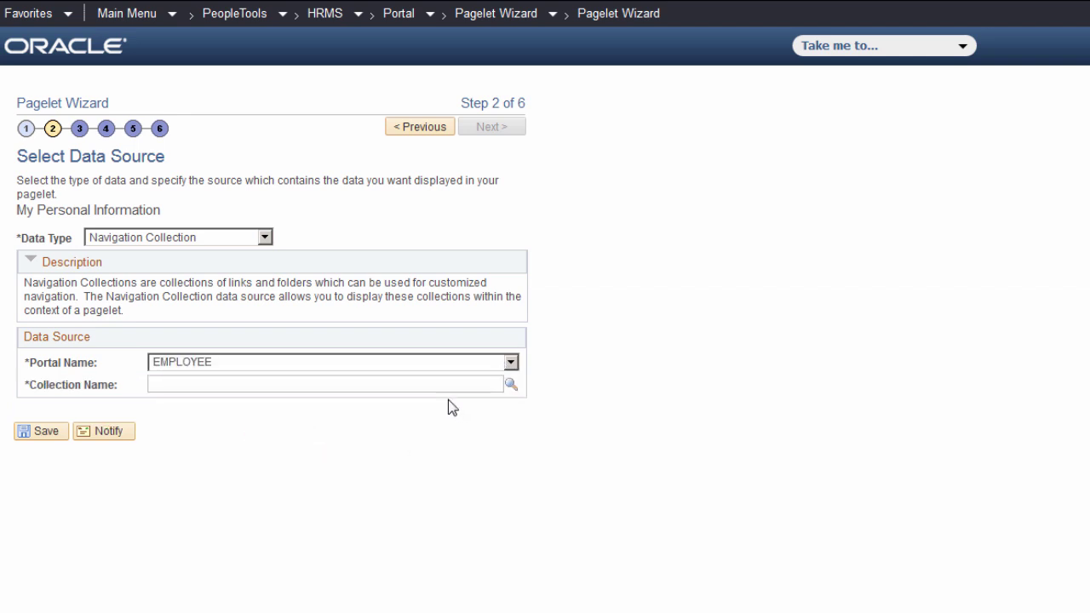
left_click(438, 383)
type("DSS_MY")
left_click(353, 486)
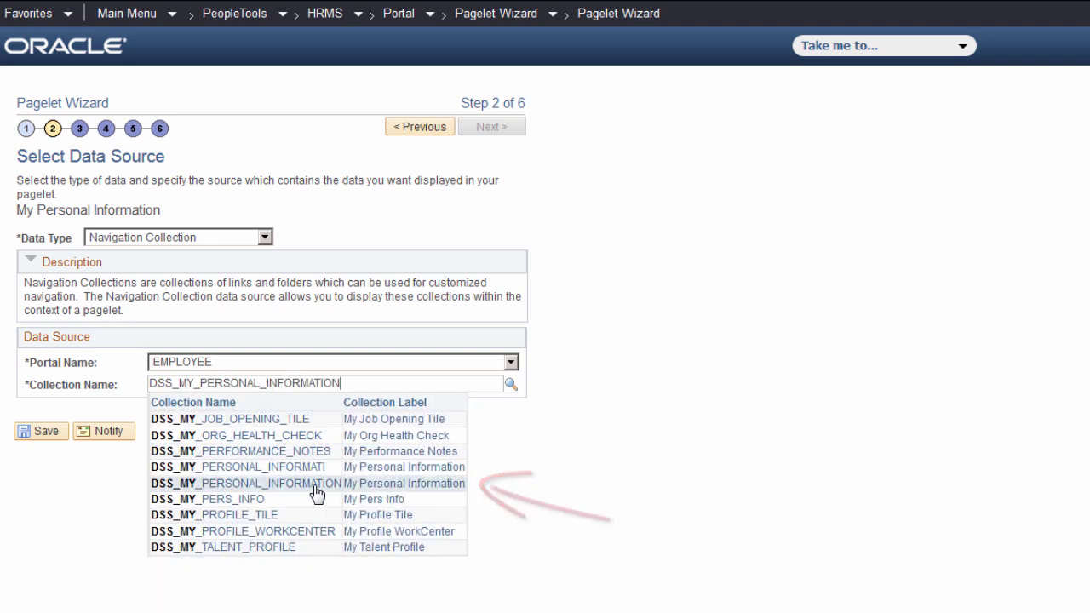
left_click(43, 432)
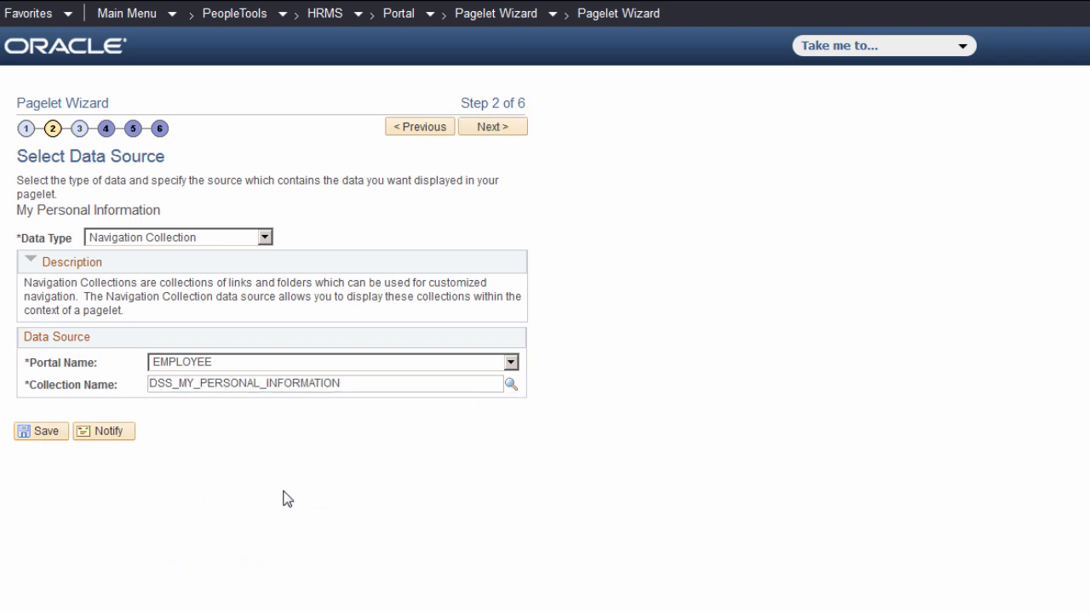
Skip the parameters step and select the Custom, then Meta-HTML display format.
left_click(507, 132)
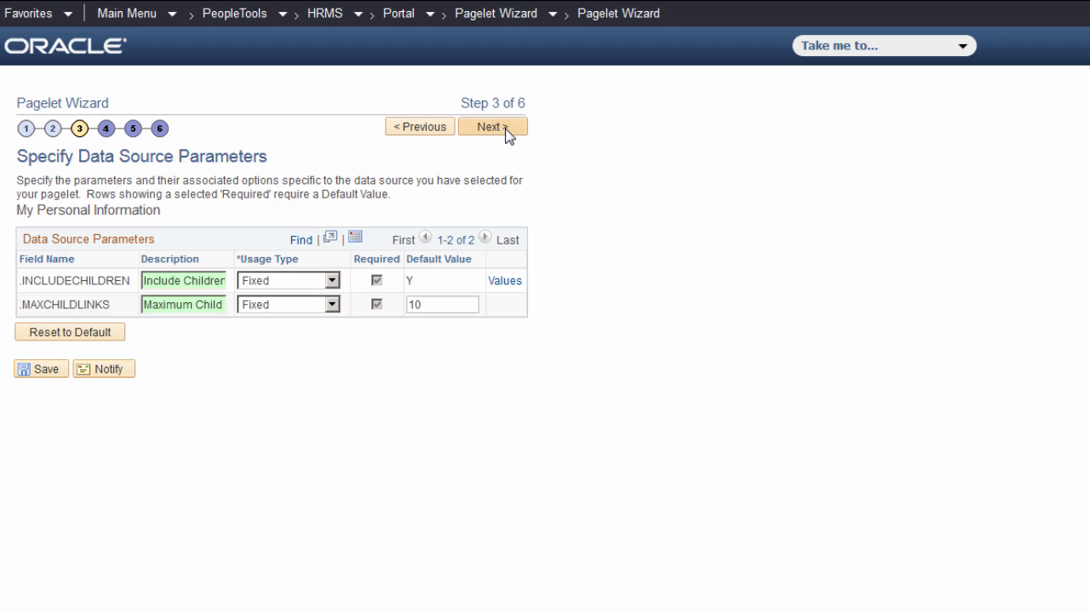
left_click(507, 130)
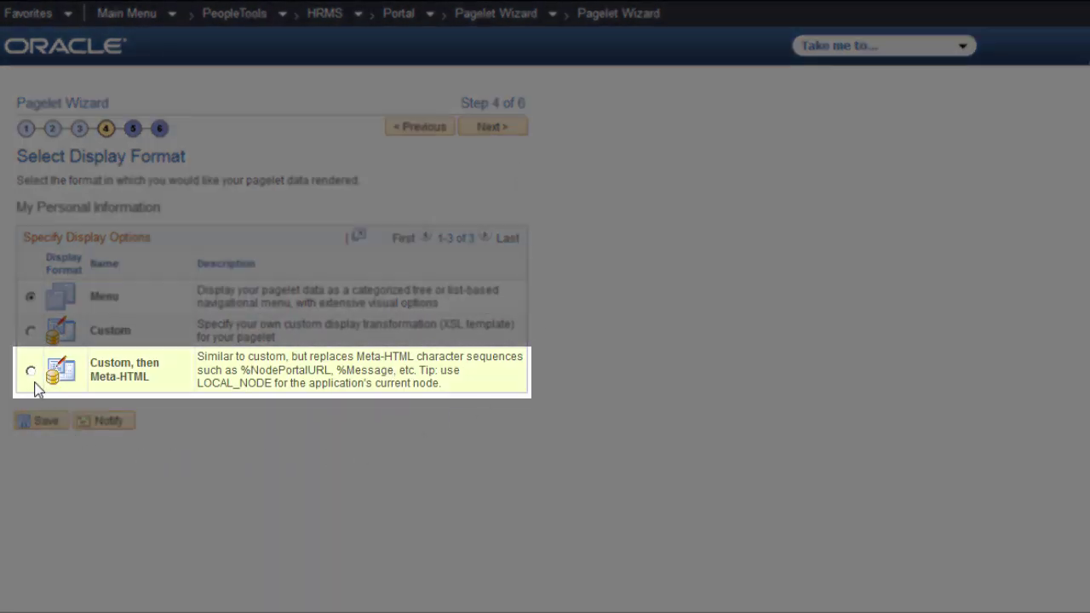
left_click(31, 372)
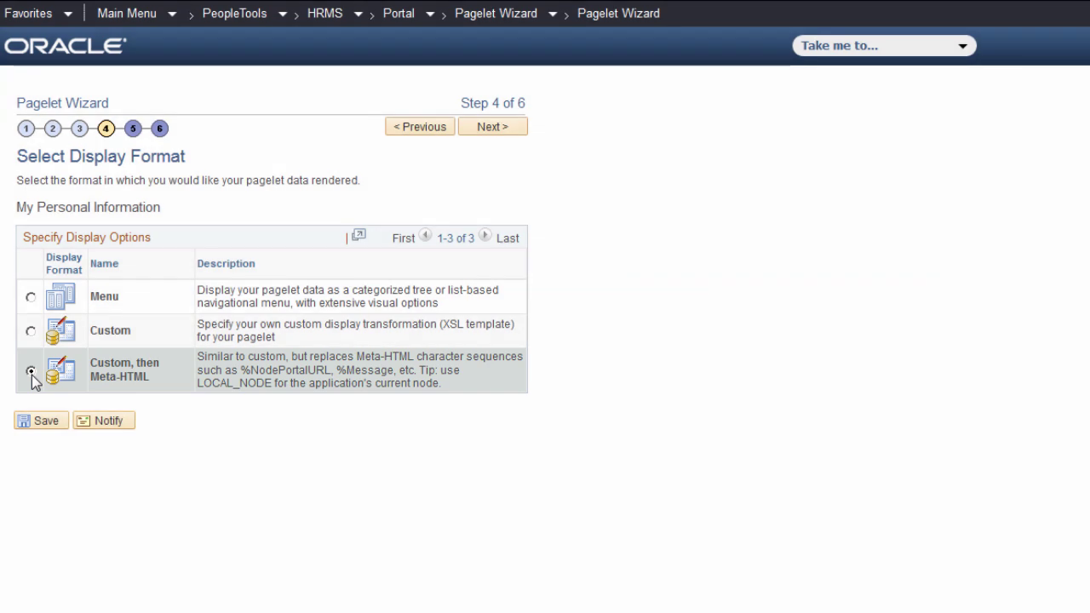
Generate the Accordion Nav (WorkCenter) XSL template and expand Personal Info1 and Personal Info2 in the preview.
left_click(49, 419)
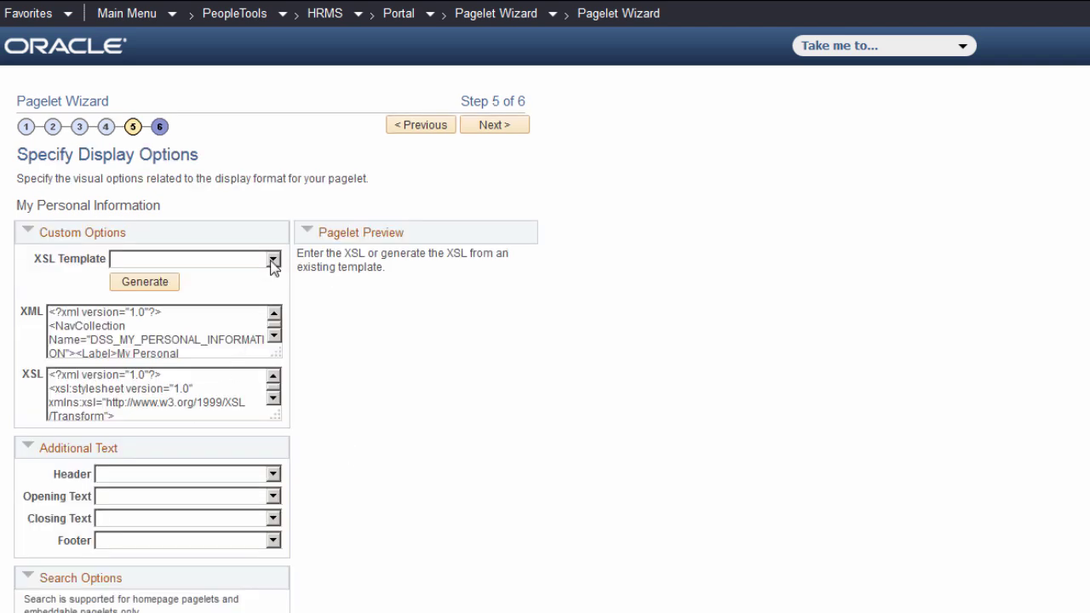
left_click(274, 264)
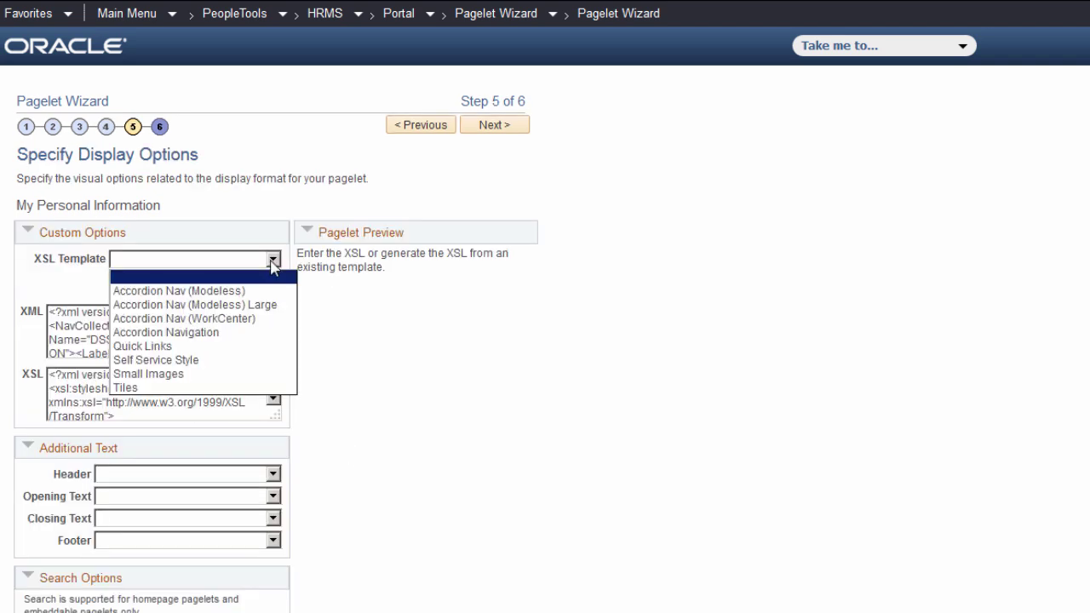
left_click(272, 319)
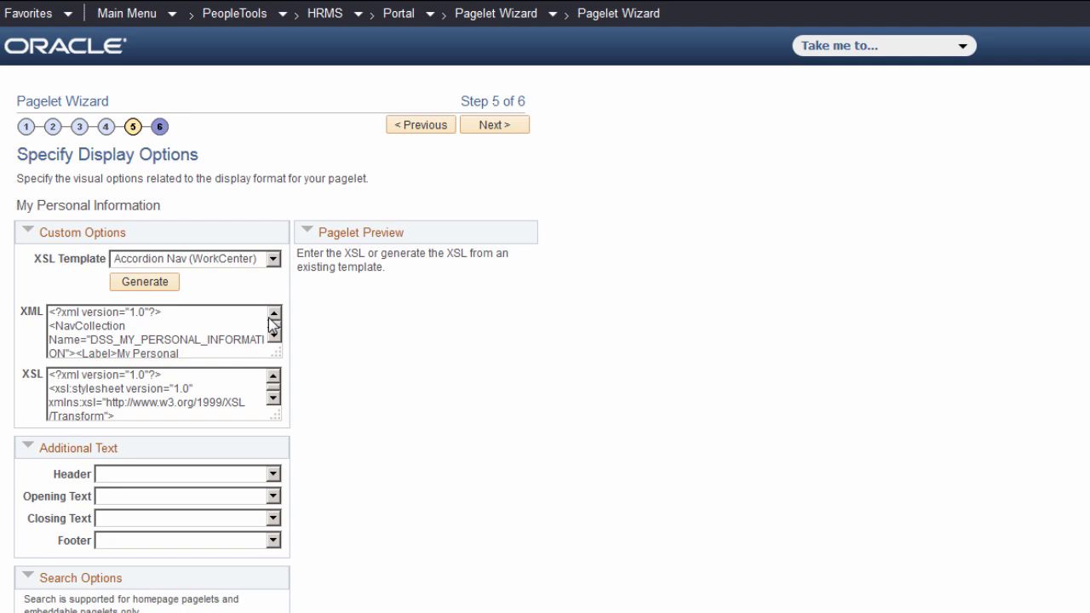
left_click(152, 287)
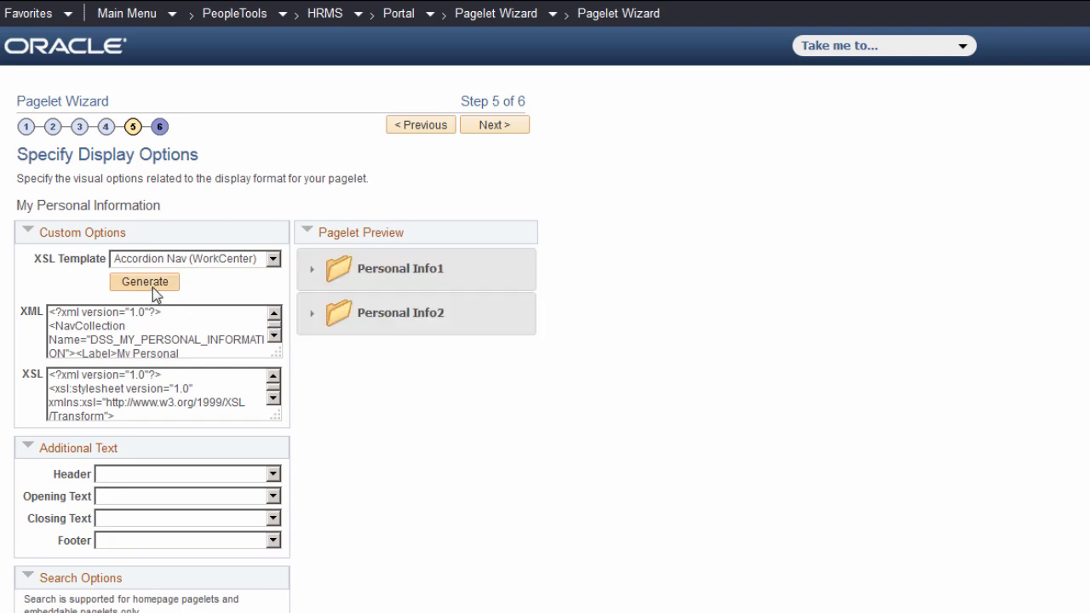
left_click(307, 284)
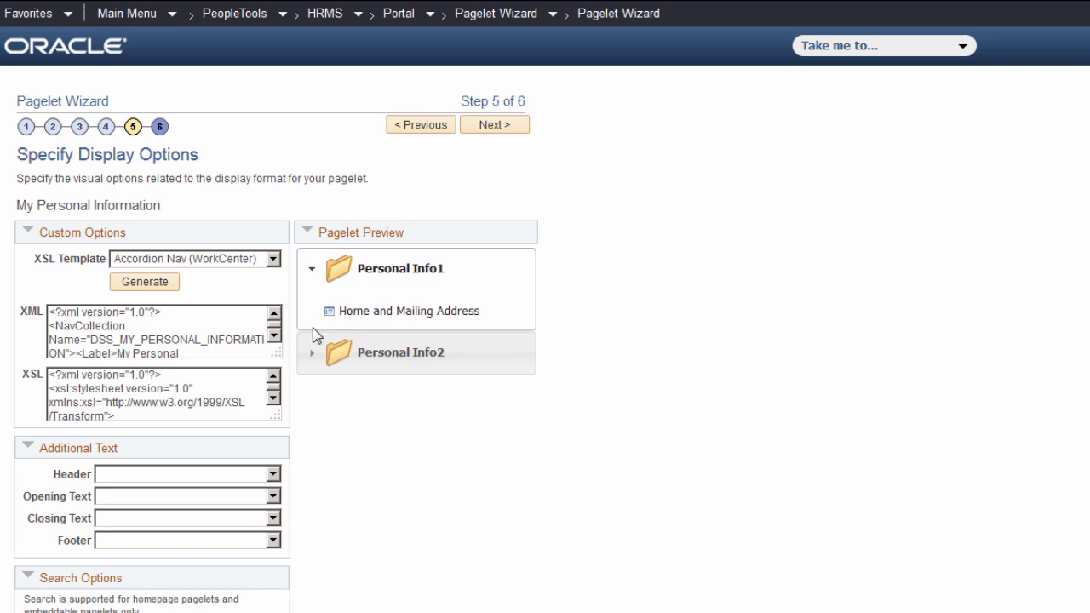
left_click(313, 357)
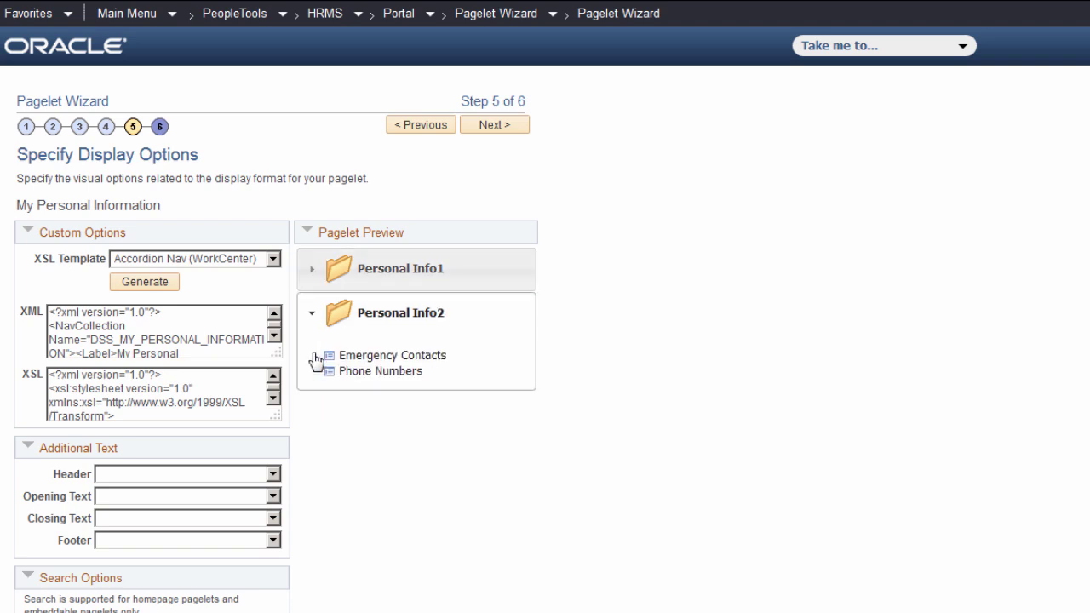
Publish the pagelet as a Homepage Pagelet in the Demo HRMS Applications (HRMS) folder.
left_click(496, 127)
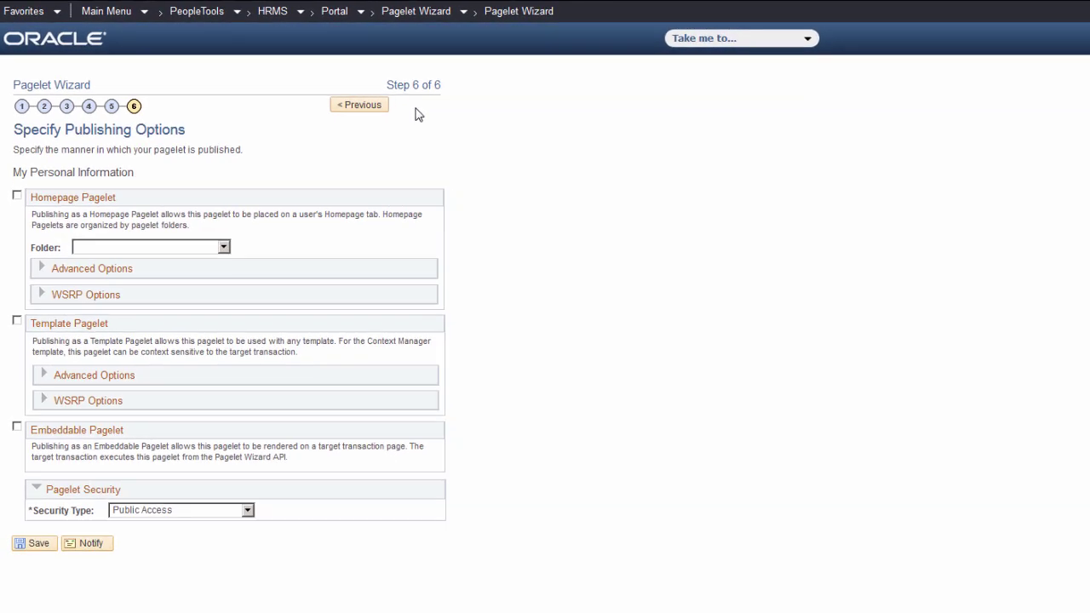
left_click(15, 183)
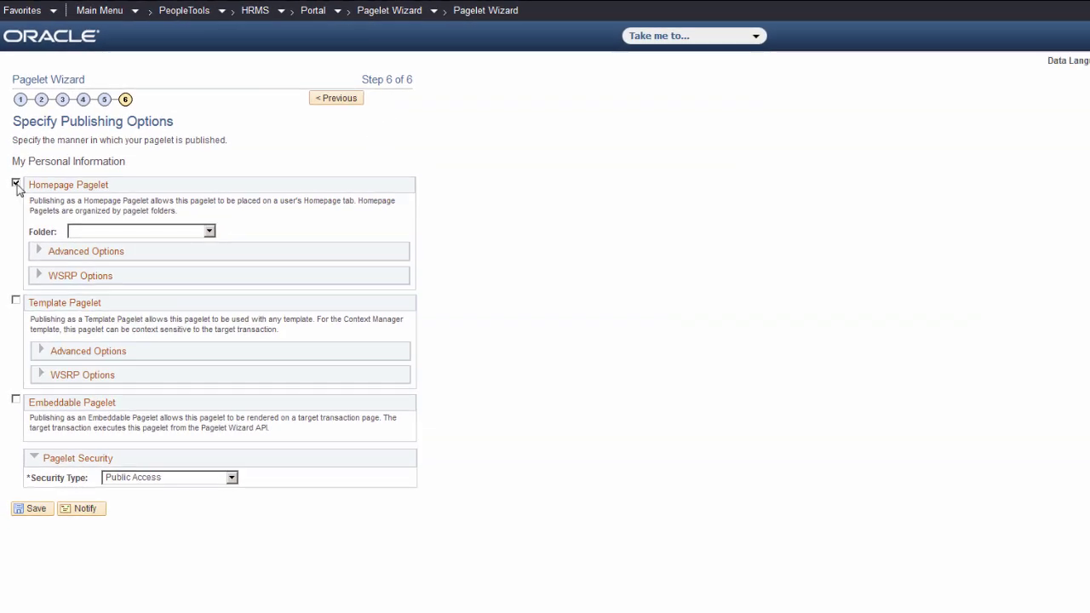
left_click(210, 232)
left_click(195, 331)
Enable caching for the pagelet with Caching Type Role and 2 minutes to cache.
left_click(39, 251)
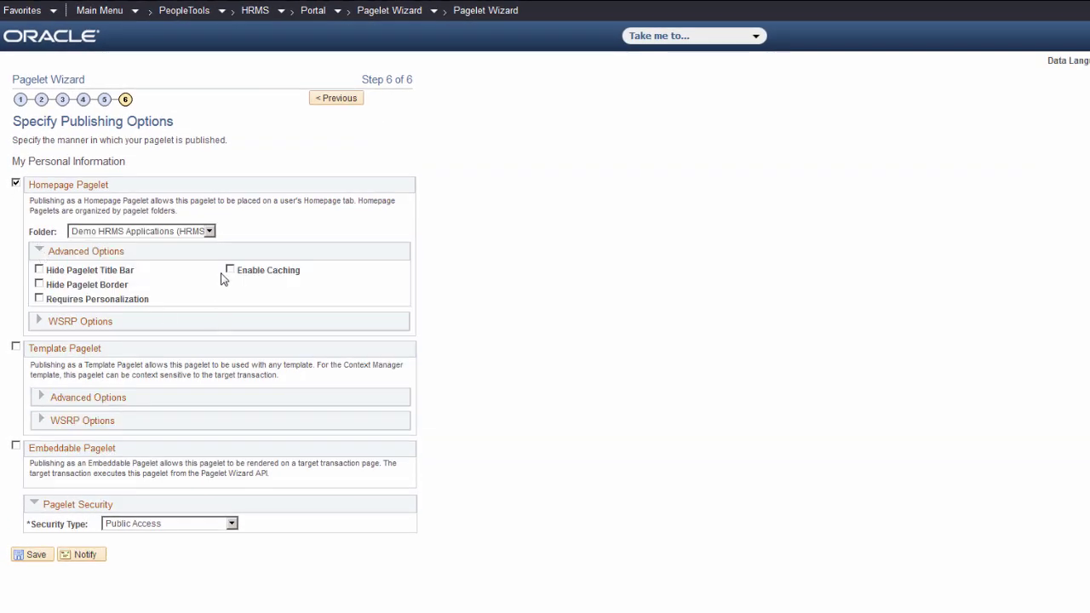
left_click(229, 270)
left_click(374, 306)
left_click(358, 351)
left_click(345, 324)
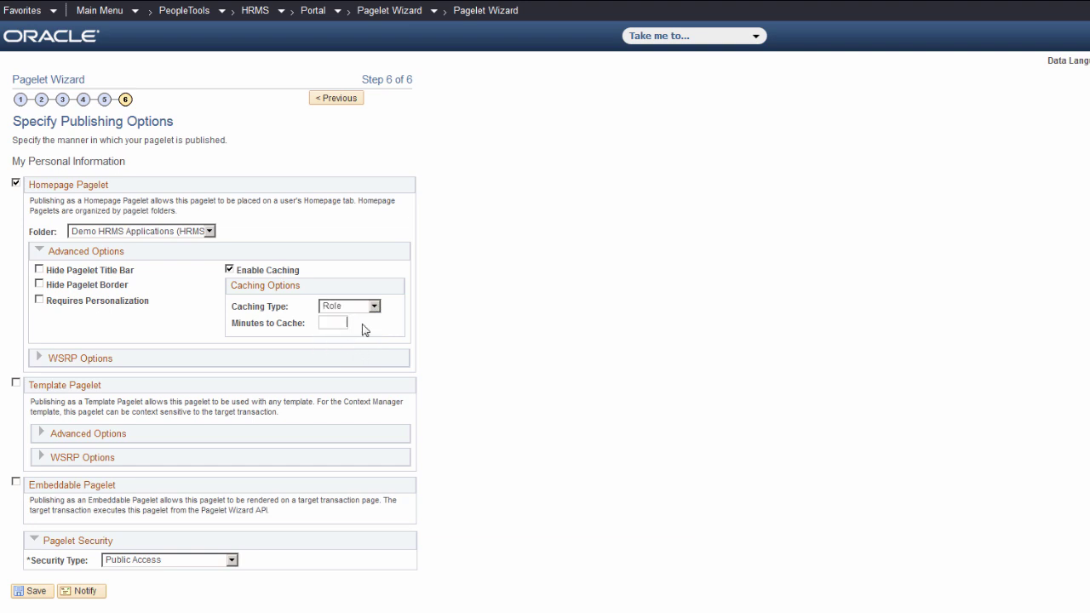
type("2")
left_click(41, 594)
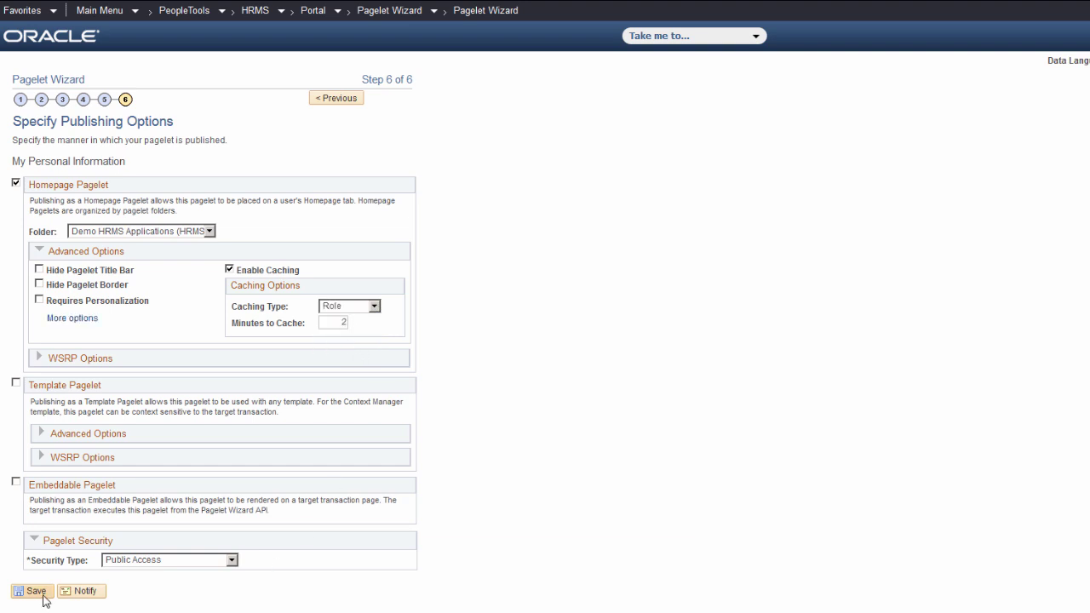
left_click(317, 15)
Create a new WorkCenter page starting from Self Service > Personal Information > Personal Information Summary.
mouse_move(357, 133)
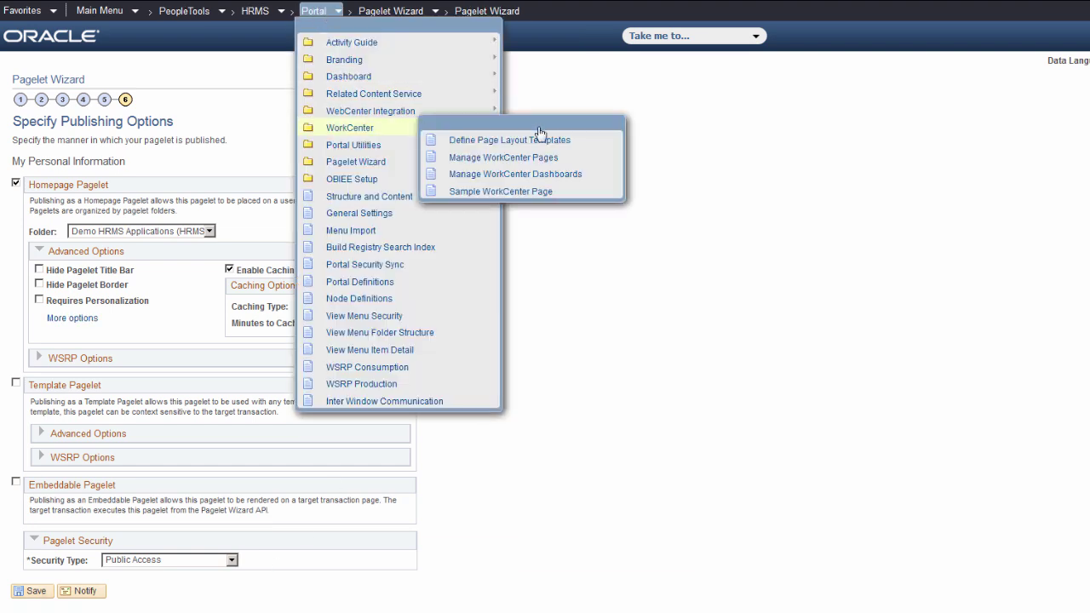
left_click(558, 158)
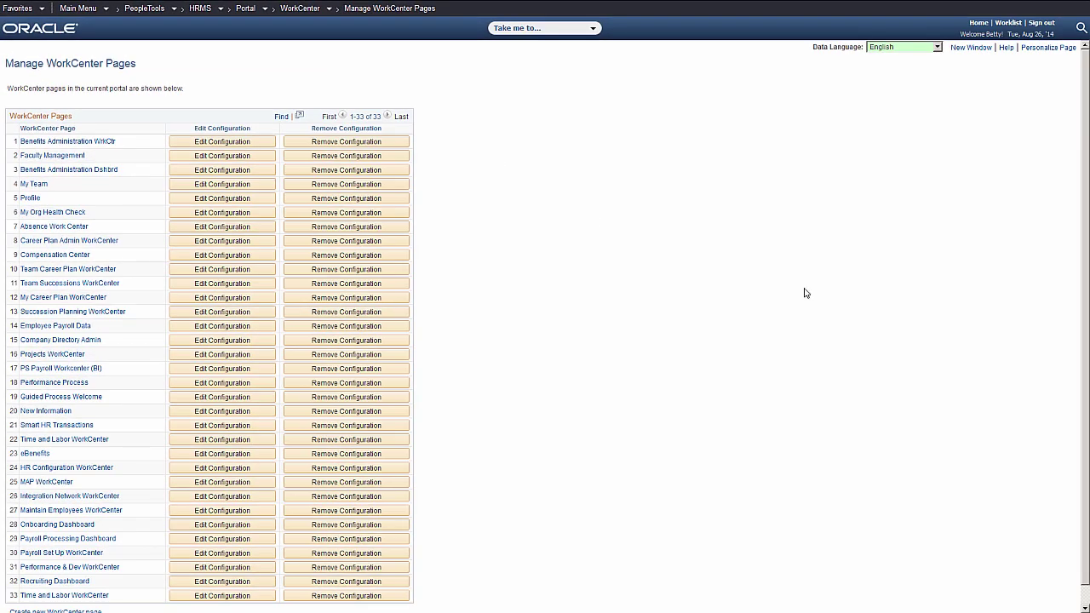
scroll(1083, 299, "down", 1)
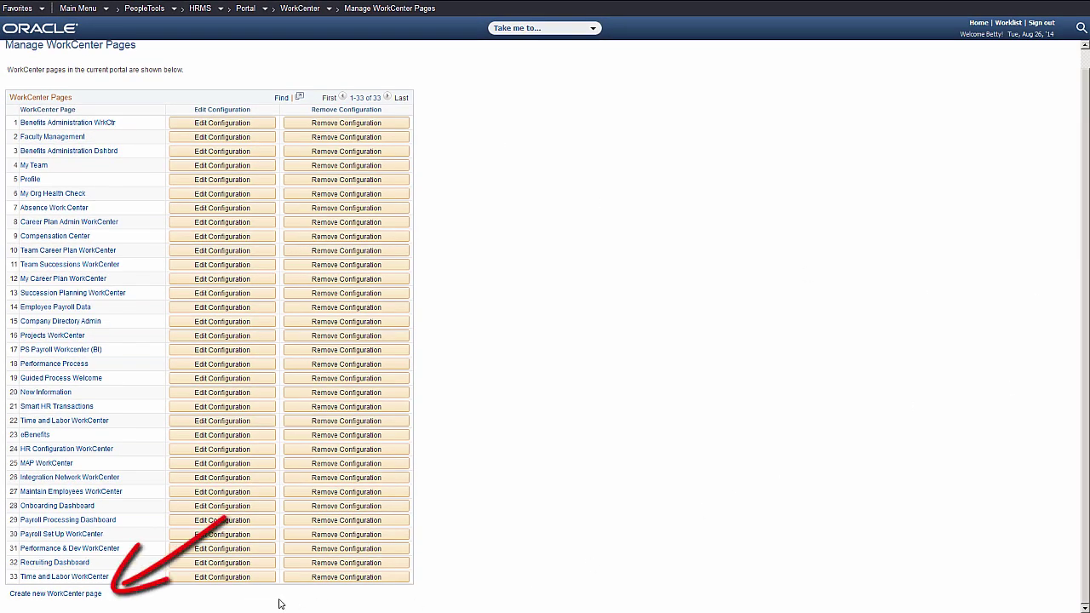
left_click(99, 595)
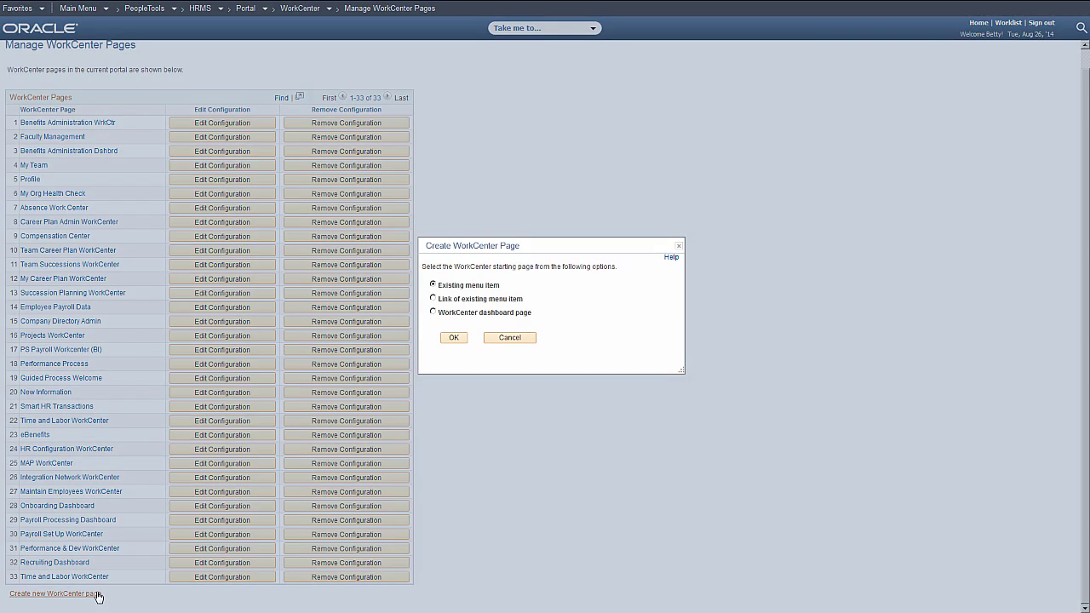
left_click(452, 337)
left_click(23, 219)
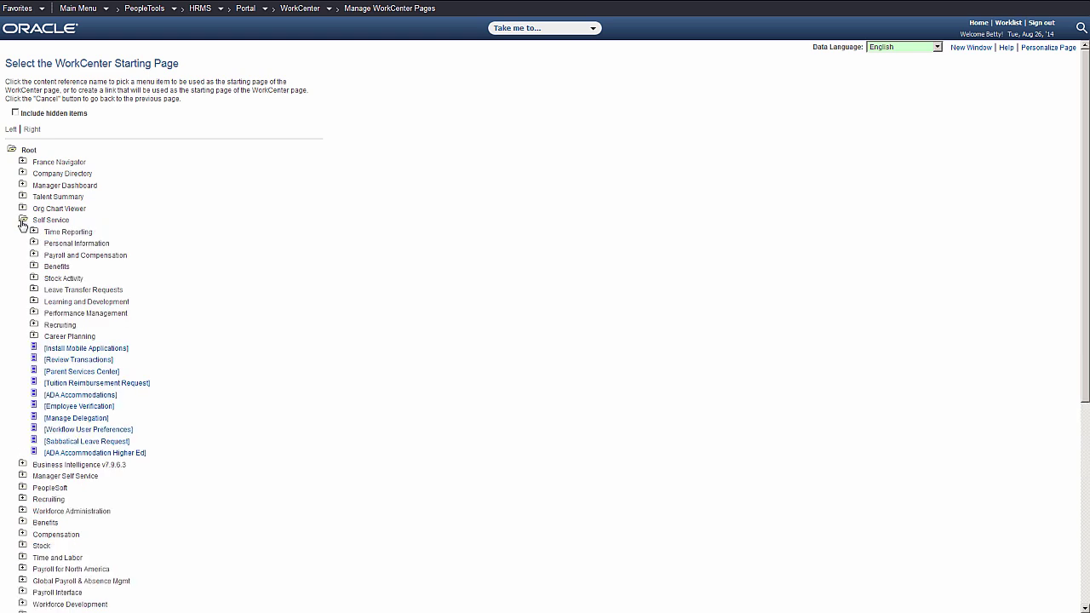
left_click(34, 244)
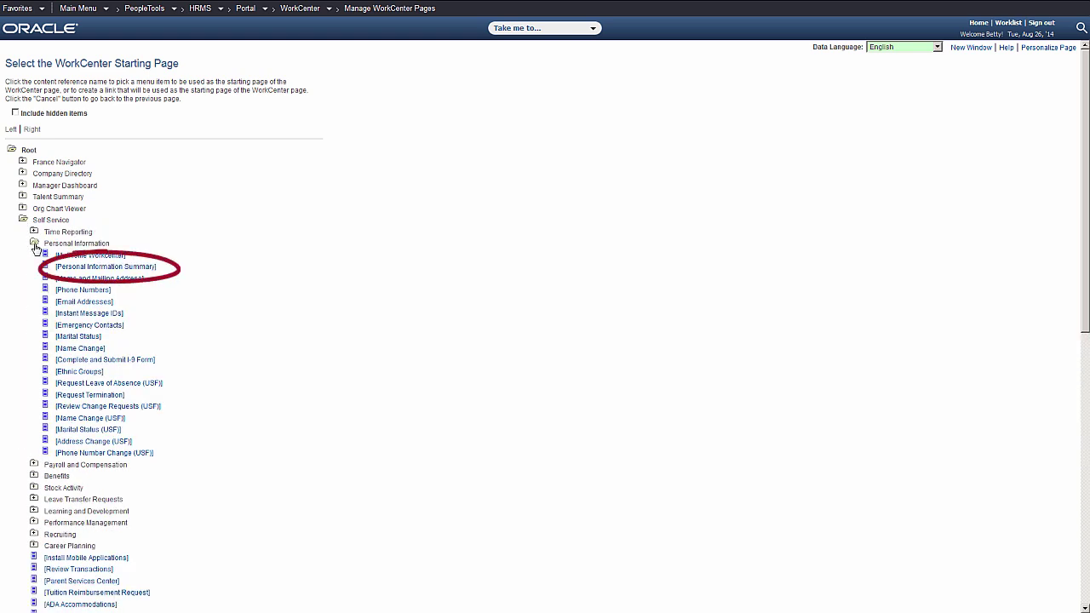
left_click(104, 267)
Label the WorkCenter 'My Personal Information' with default pagelet group MYPERSINFO, labelled 'My Personal Informat'.
type("My")
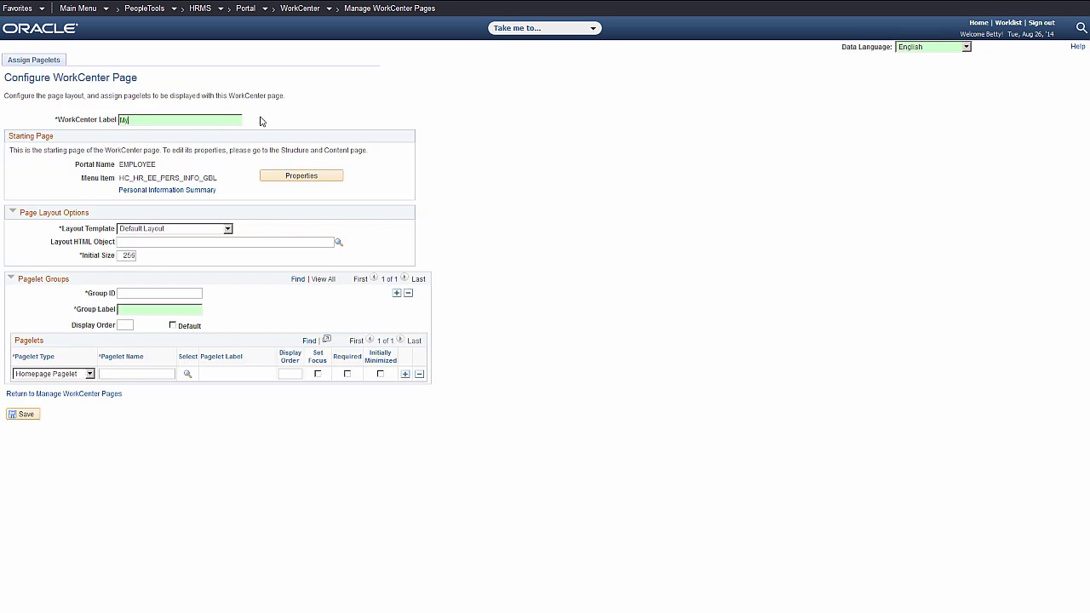
type(" Personal Information")
left_click(187, 295)
type("MYPERSINFO")
left_click(201, 311)
type("My Personal Informat")
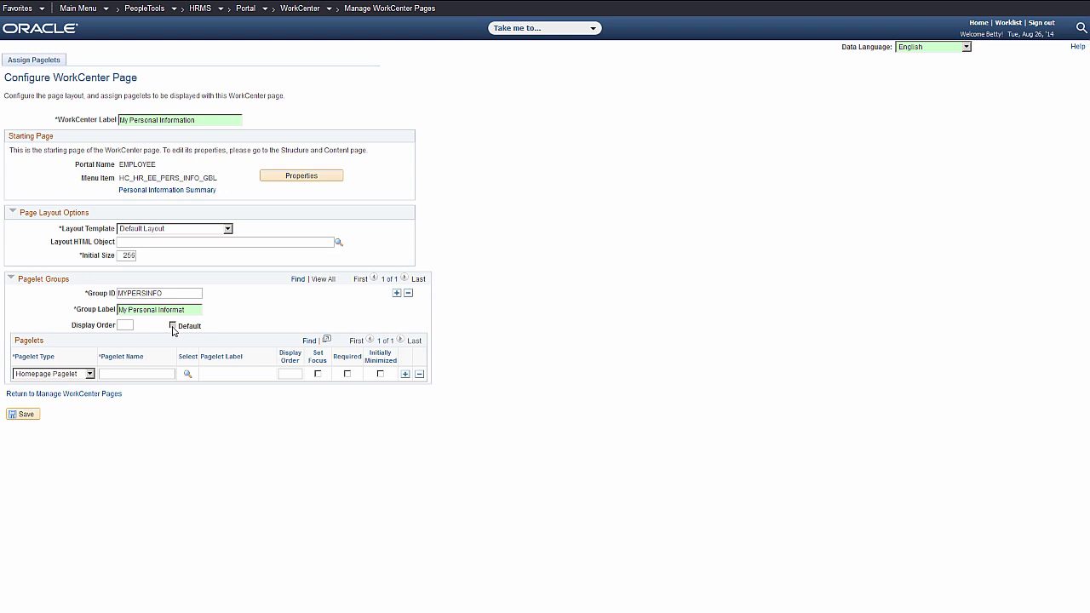
left_click(173, 326)
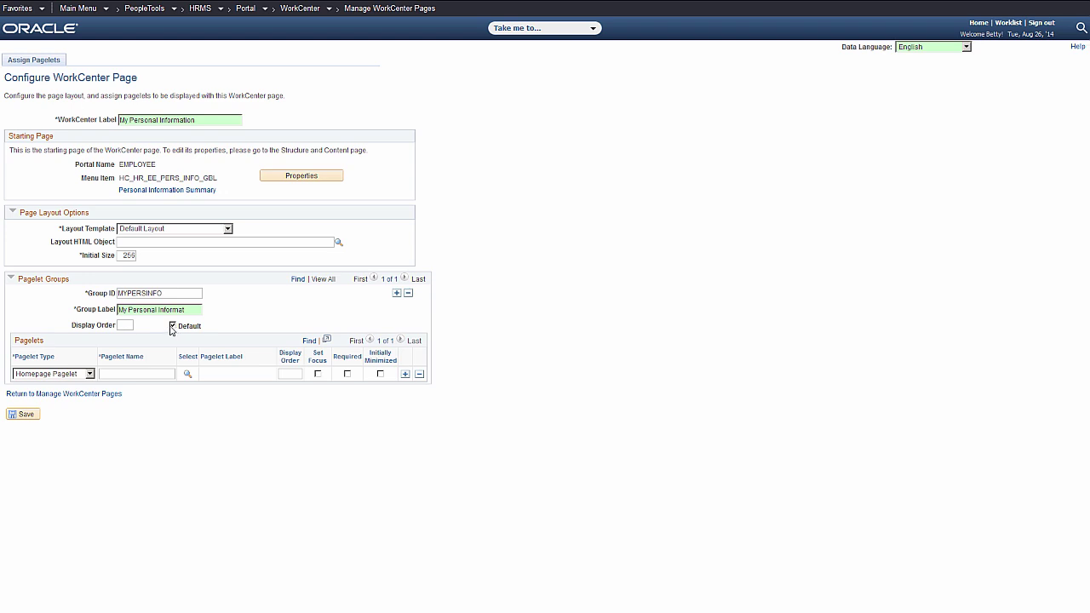
Add the My Personal Information pagelet to the group and save the WorkCenter.
left_click(187, 374)
type("My")
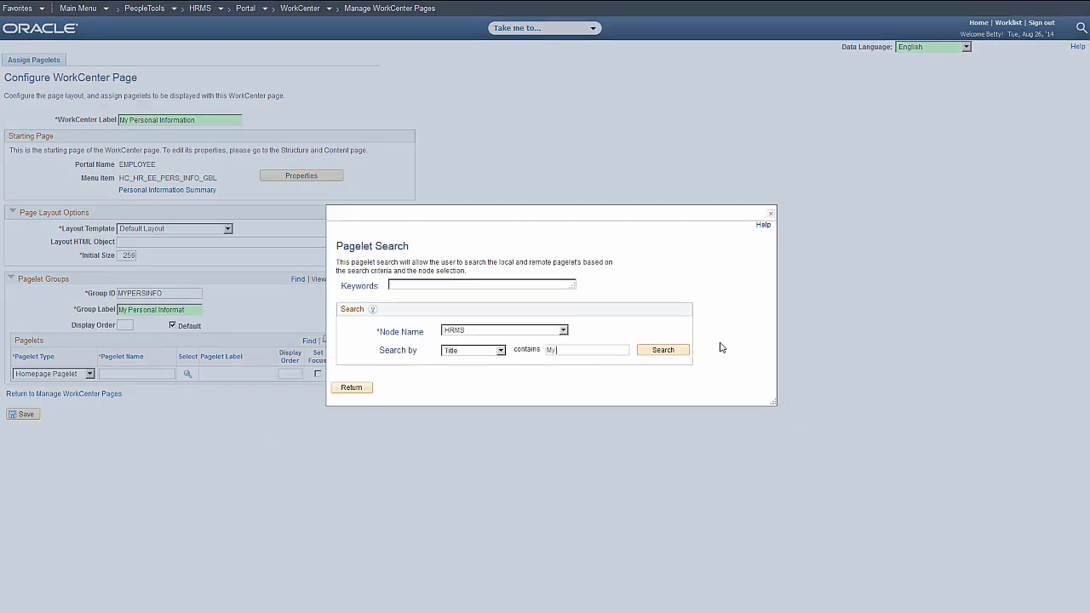
type(" Personal Information")
left_click(669, 350)
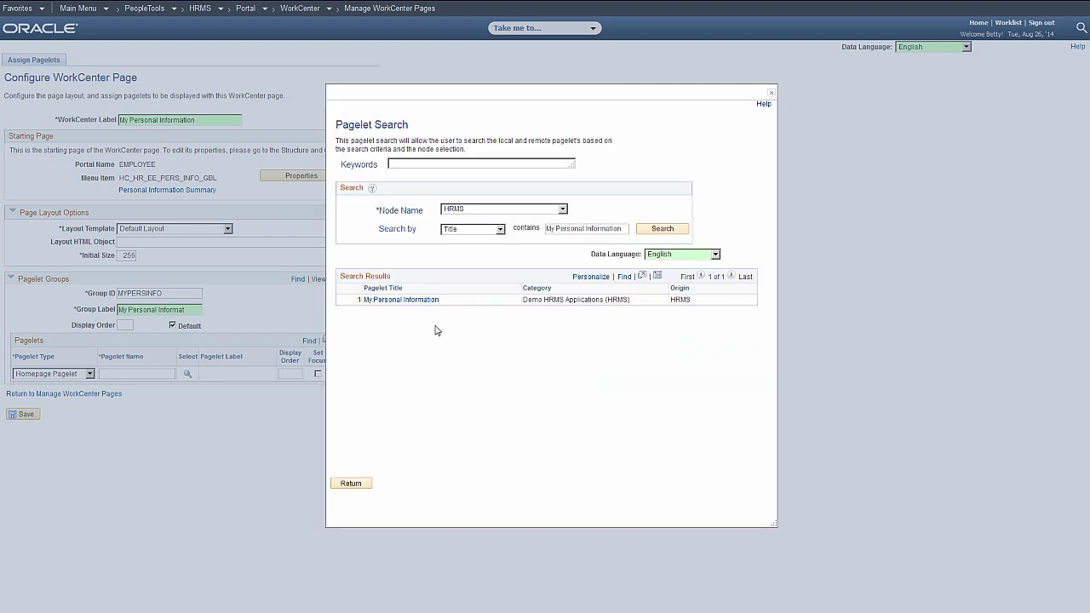
left_click(422, 301)
left_click(27, 419)
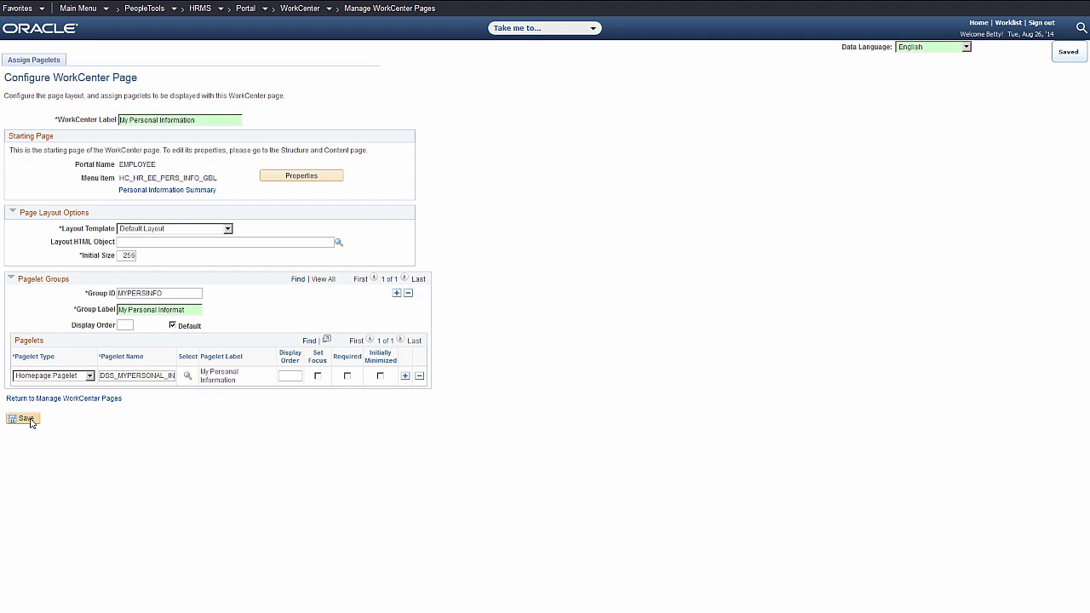
left_click(114, 400)
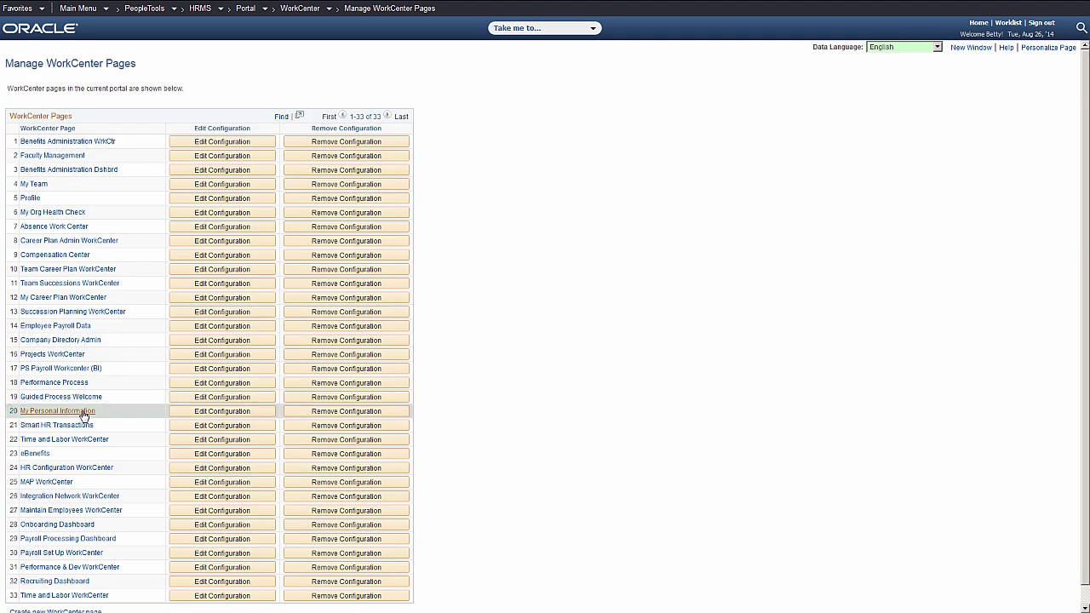
Open the My Personal Information WorkCenter from the Manage WorkCenter Pages list.
left_click(84, 412)
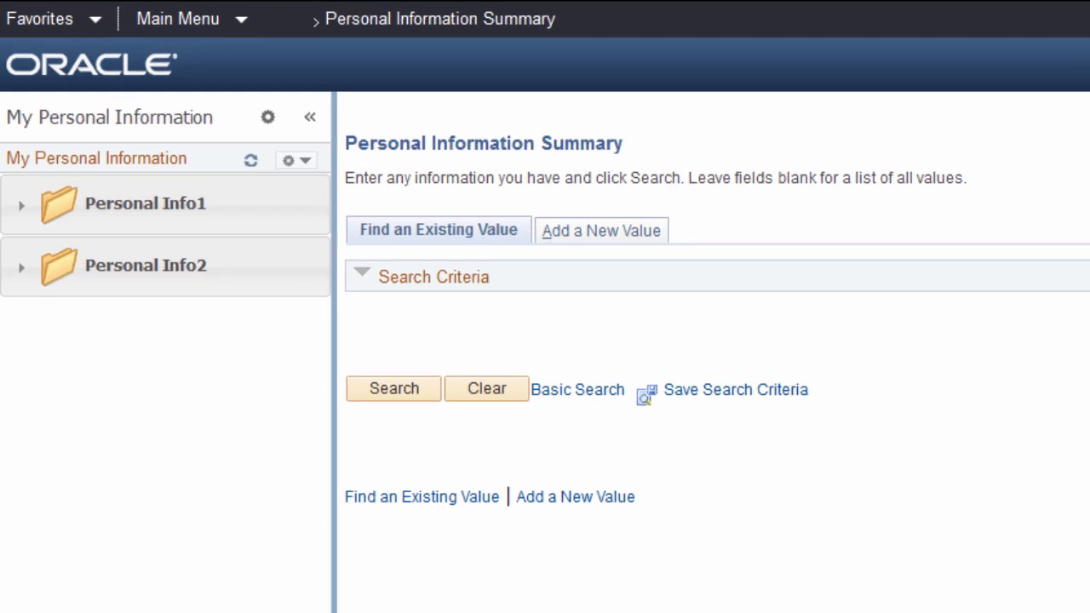